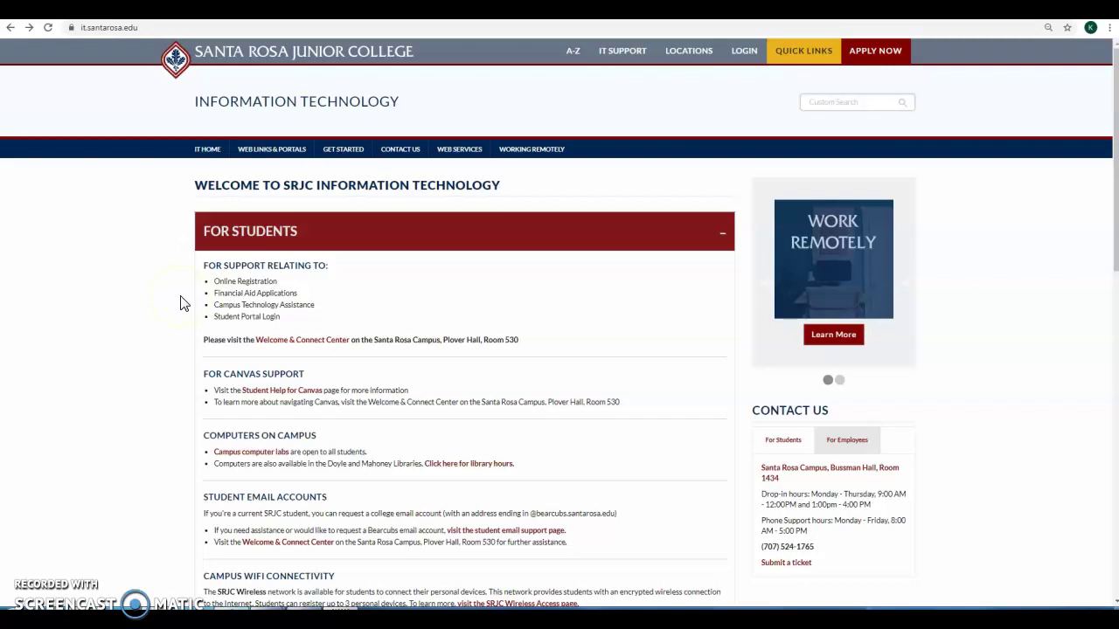
# - Open the student email support page from the Student Email Accounts section
pyautogui.moveTo(206, 497); pyautogui.dragTo(327, 498)
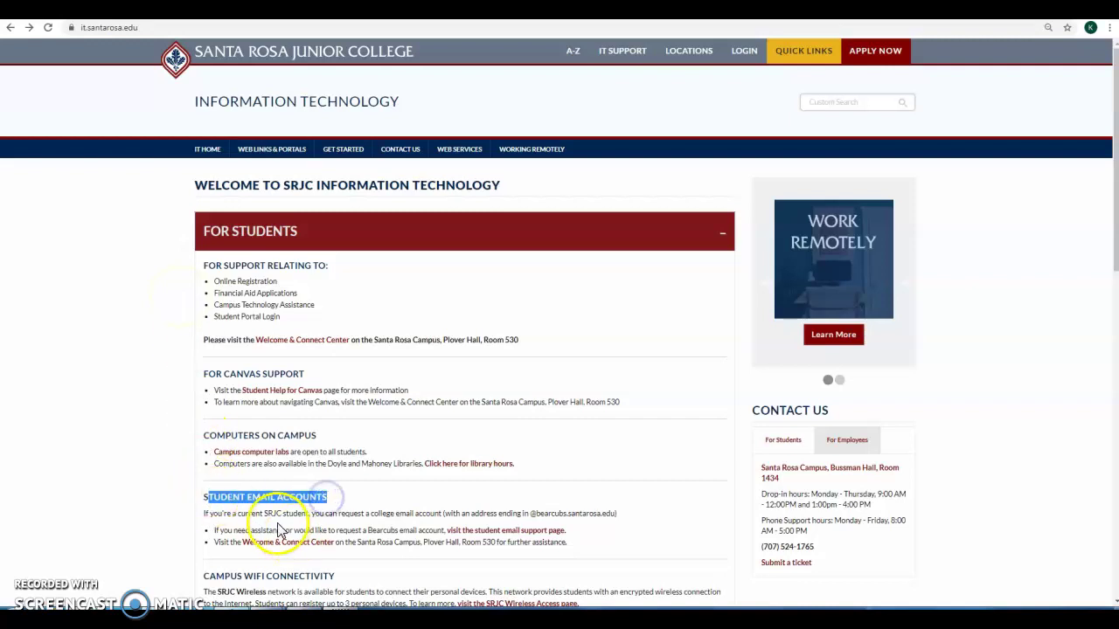
pyautogui.click(472, 533)
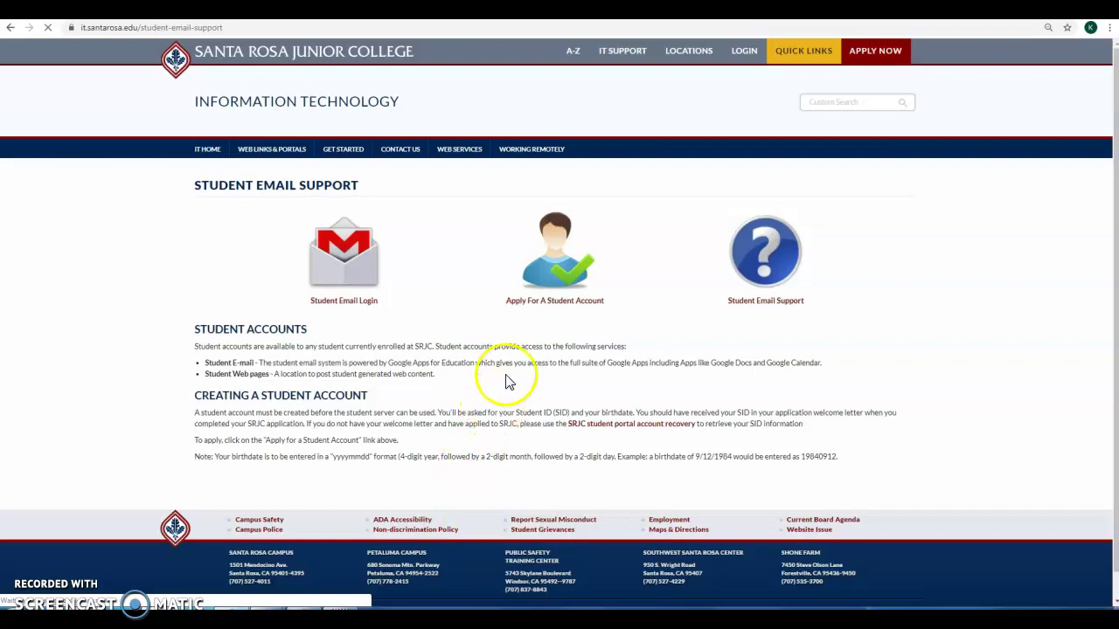
# - Begin a student account application, accept the AUP, and open the Acceptable Use Policy document
pyautogui.click(566, 271)
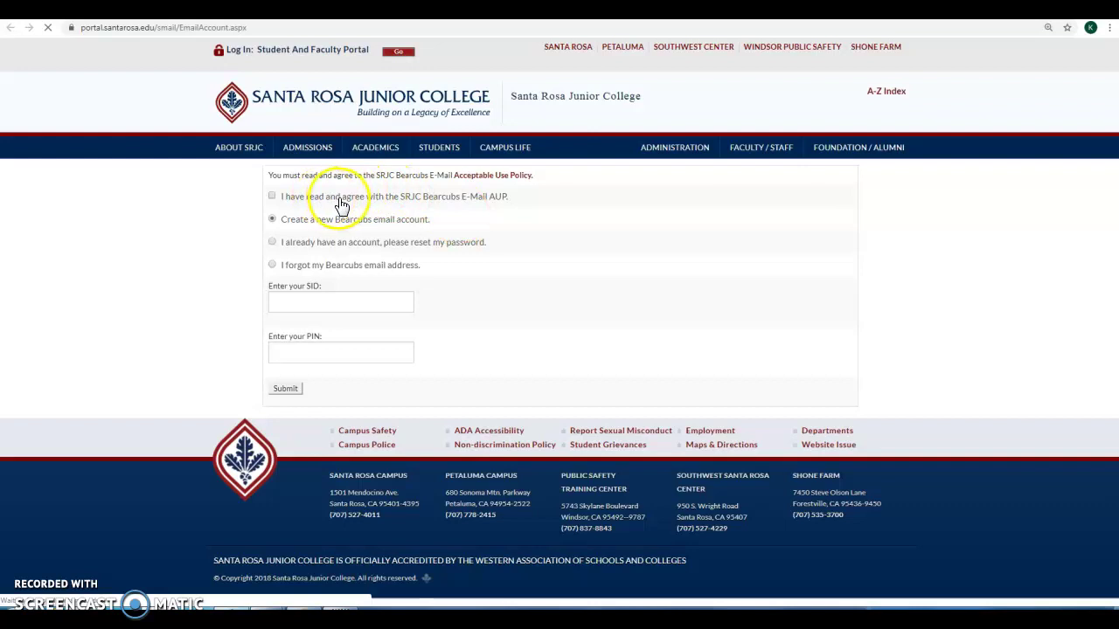
pyautogui.click(341, 204)
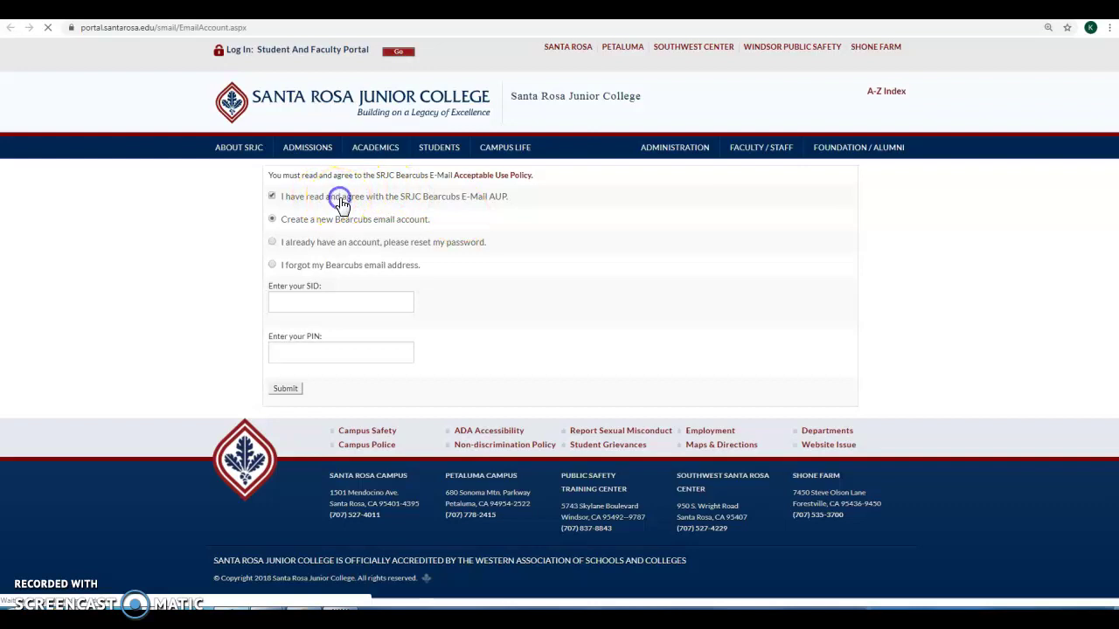
pyautogui.click(495, 176)
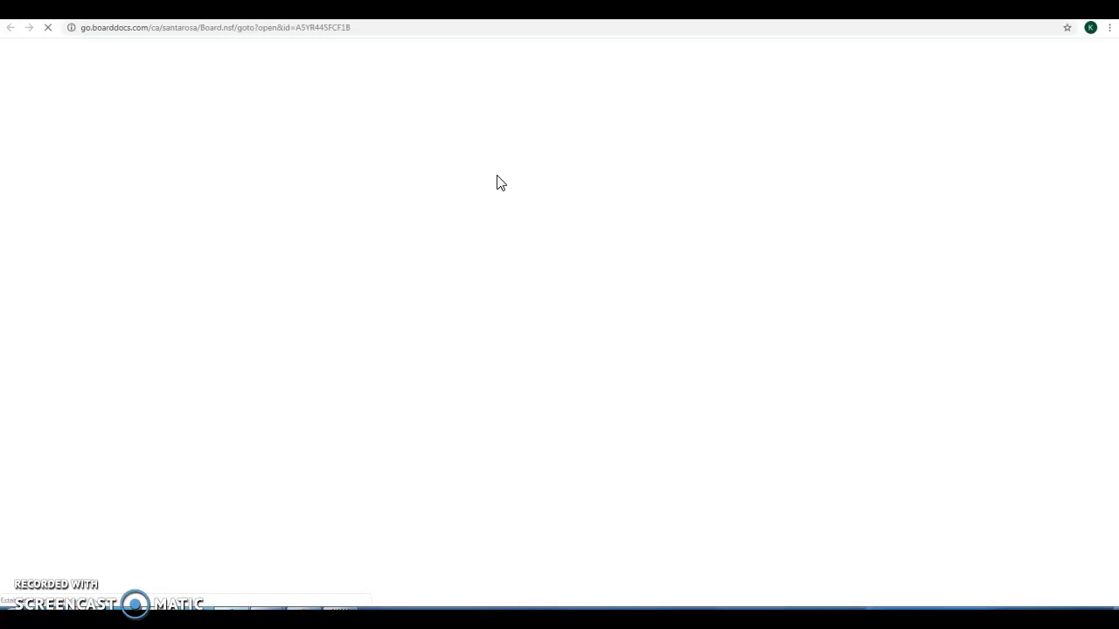
# - Scroll through policy 2.13P on BoardDocs, then return to the Bearcubs e-mail form
pyautogui.click(480, 130)
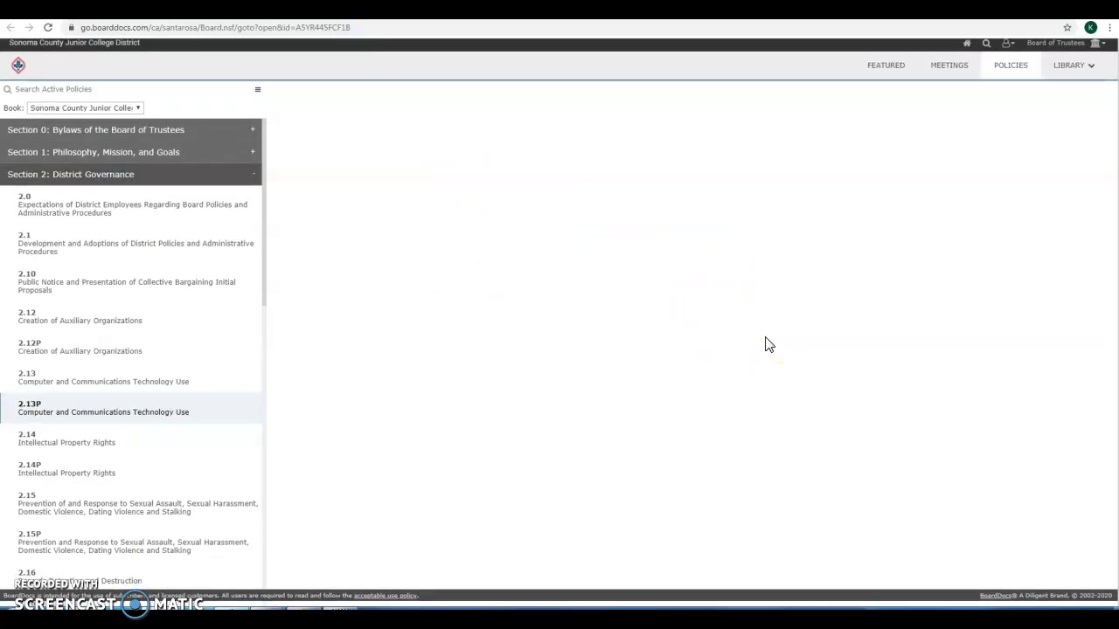
pyautogui.scroll(-5, 764, 343)
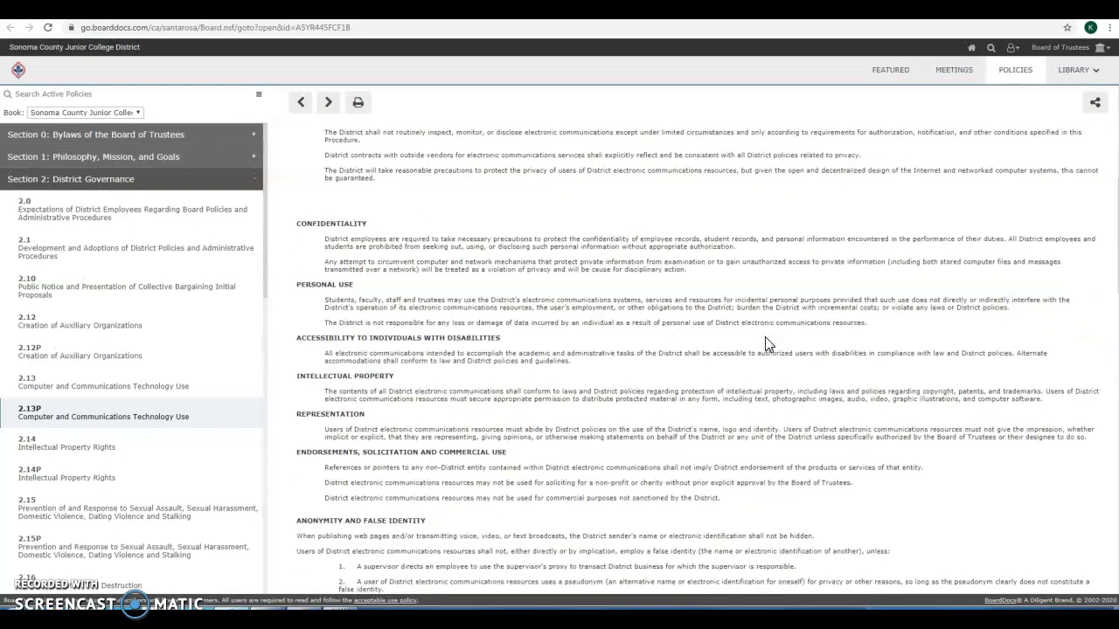
pyautogui.scroll(-10, 764, 344)
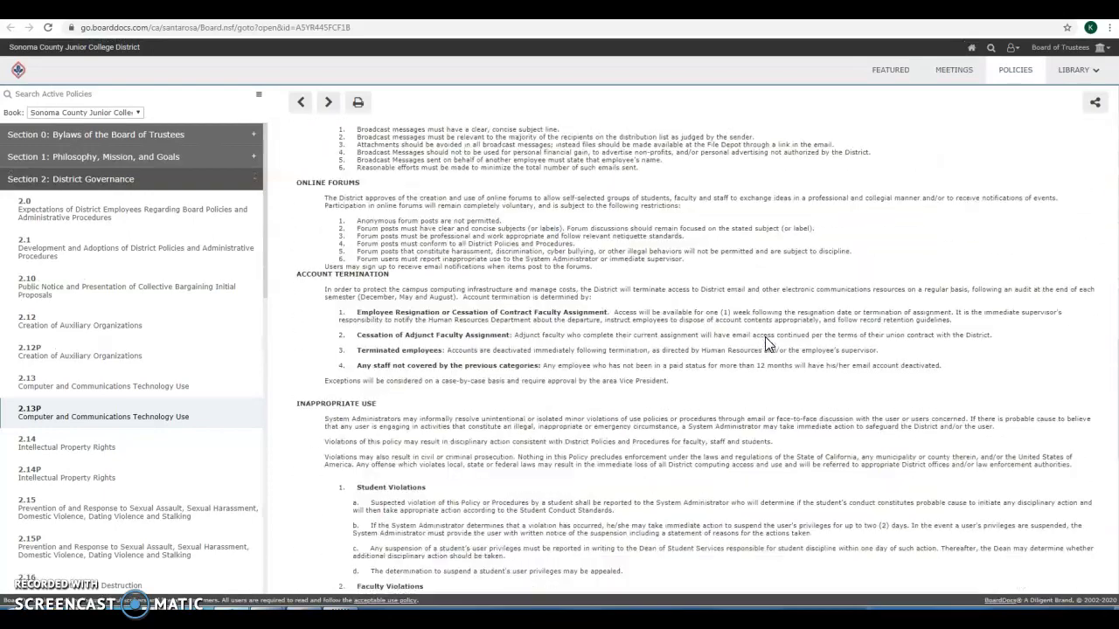
pyautogui.scroll(-2, 764, 343)
pyautogui.click(638, 83)
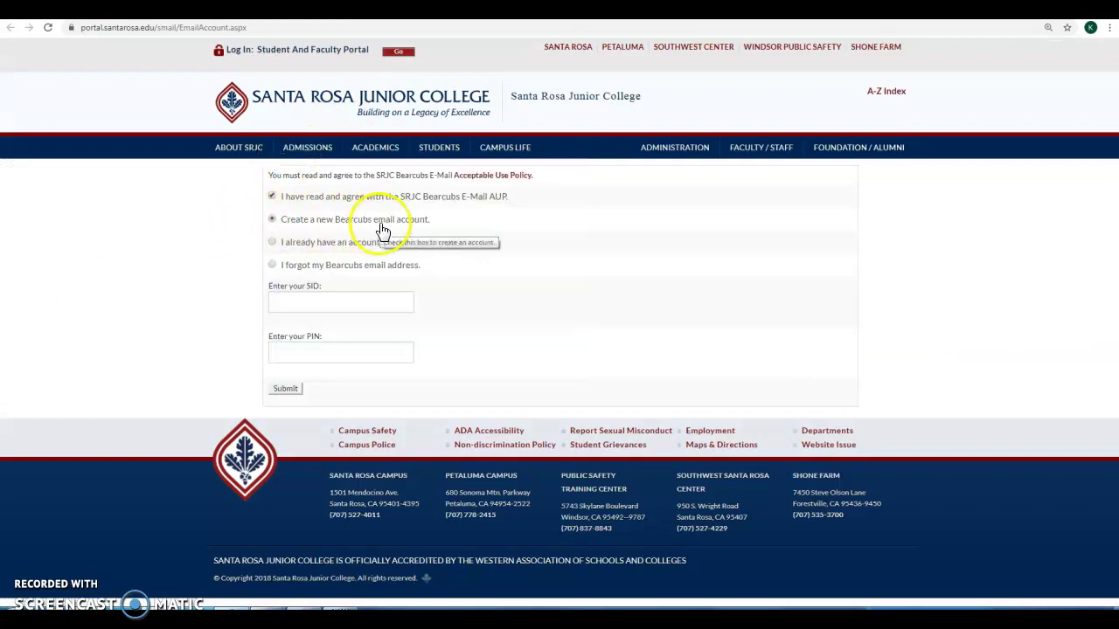
# - Enter the student ID and PIN and submit the new-account request
pyautogui.click(342, 301)
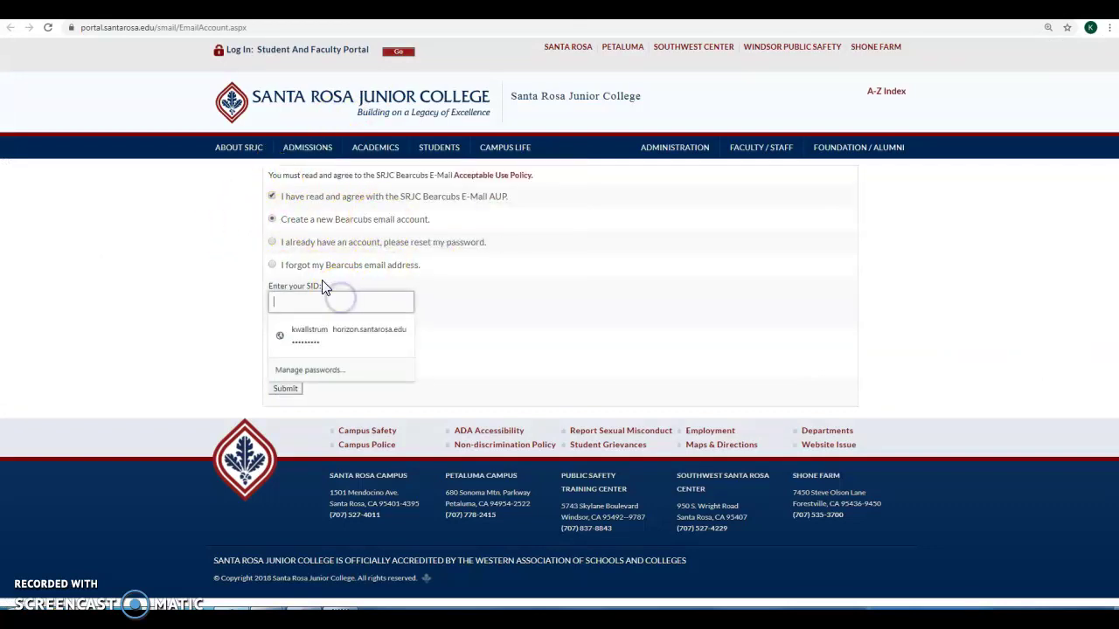
pyautogui.click(459, 273)
pyautogui.click(368, 306)
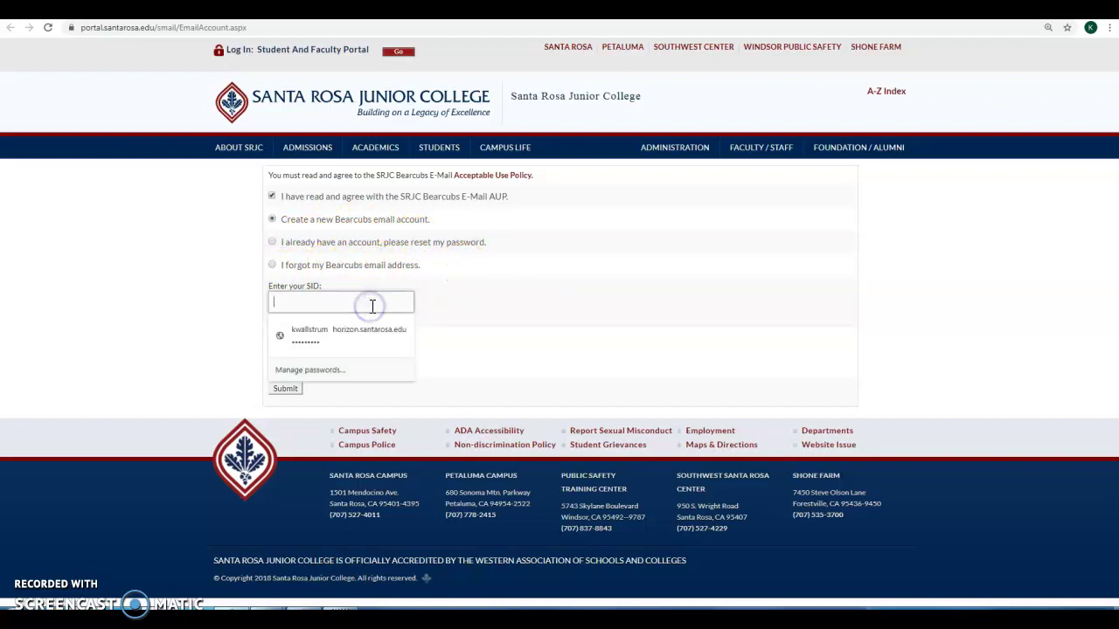
pyautogui.write('0')
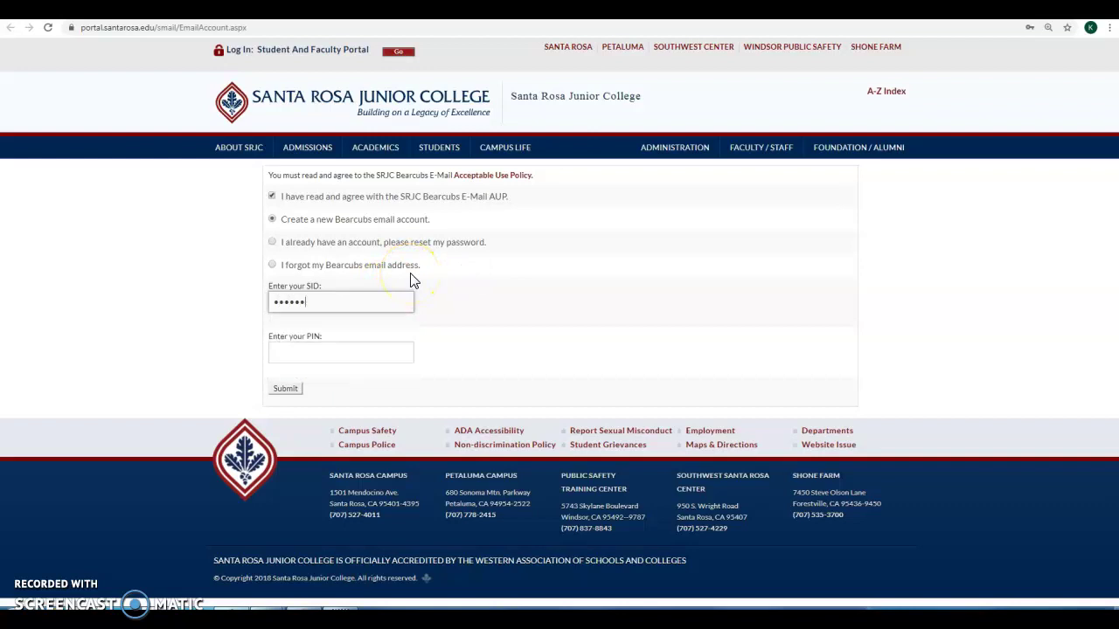
pyautogui.write('0')
pyautogui.press('Tab')
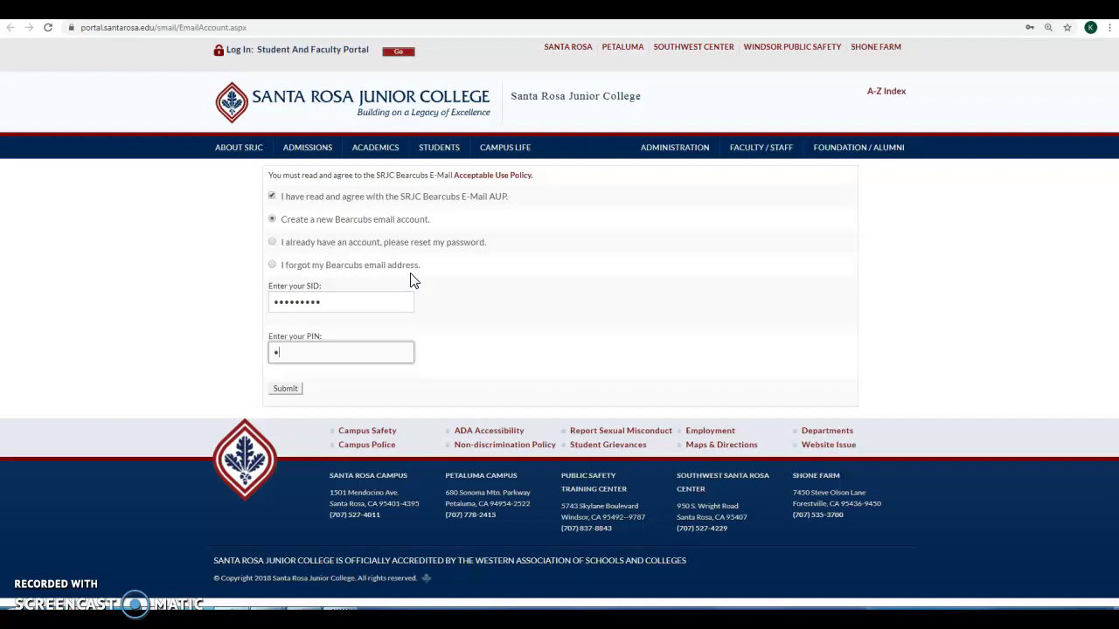
pyautogui.press('Return')
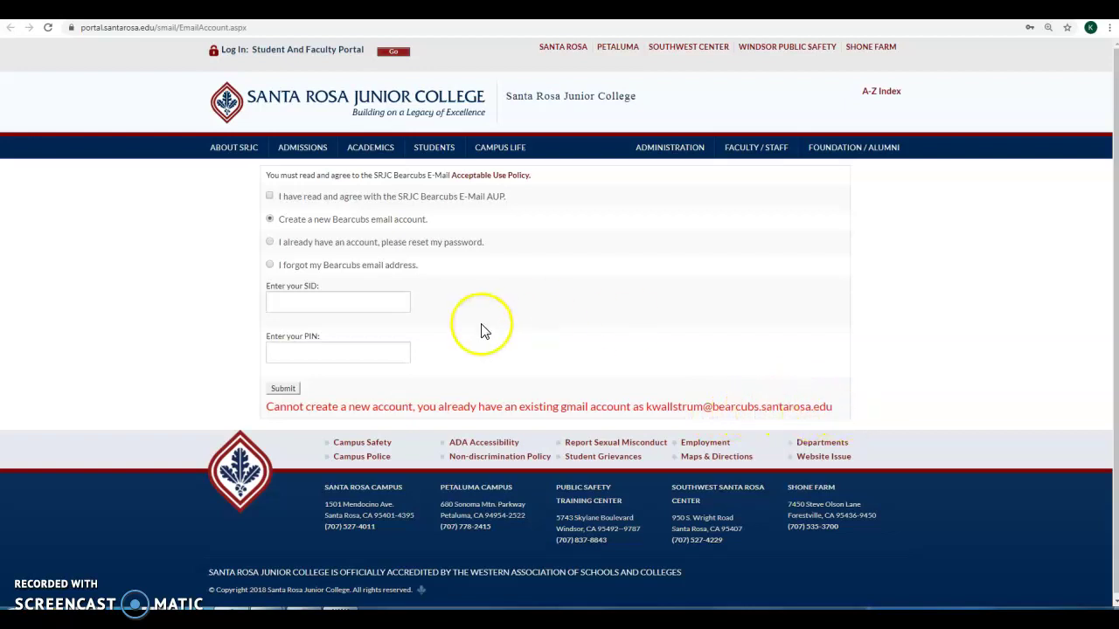
# - Choose the reset-password option, enter the student ID and PIN, and submit
pyautogui.click(413, 254)
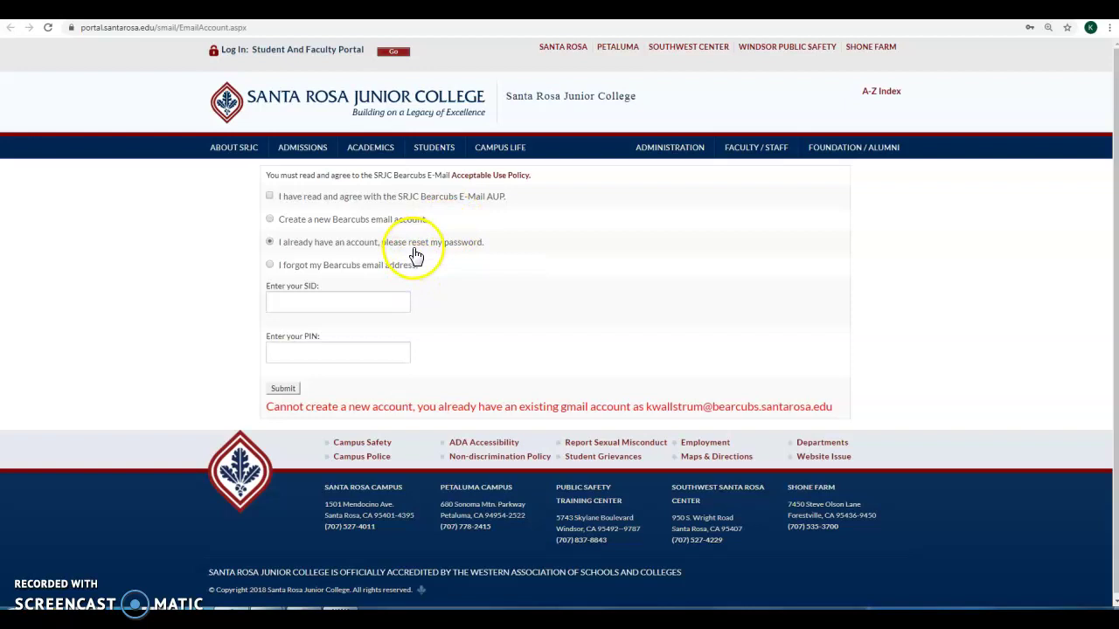
pyautogui.click(368, 302)
pyautogui.write('0')
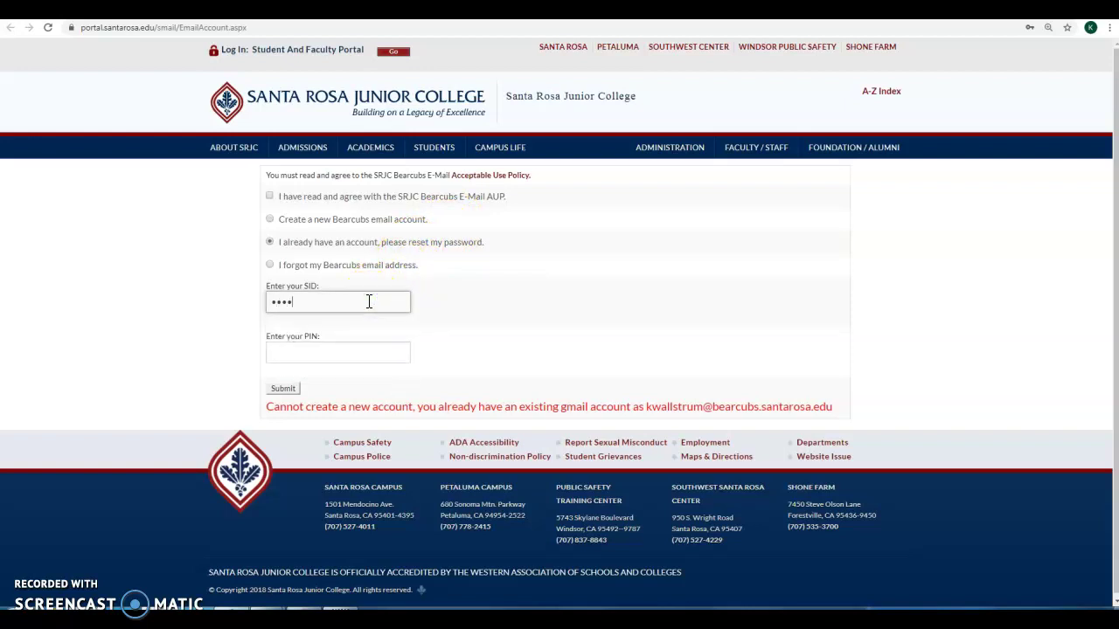
pyautogui.press('Tab')
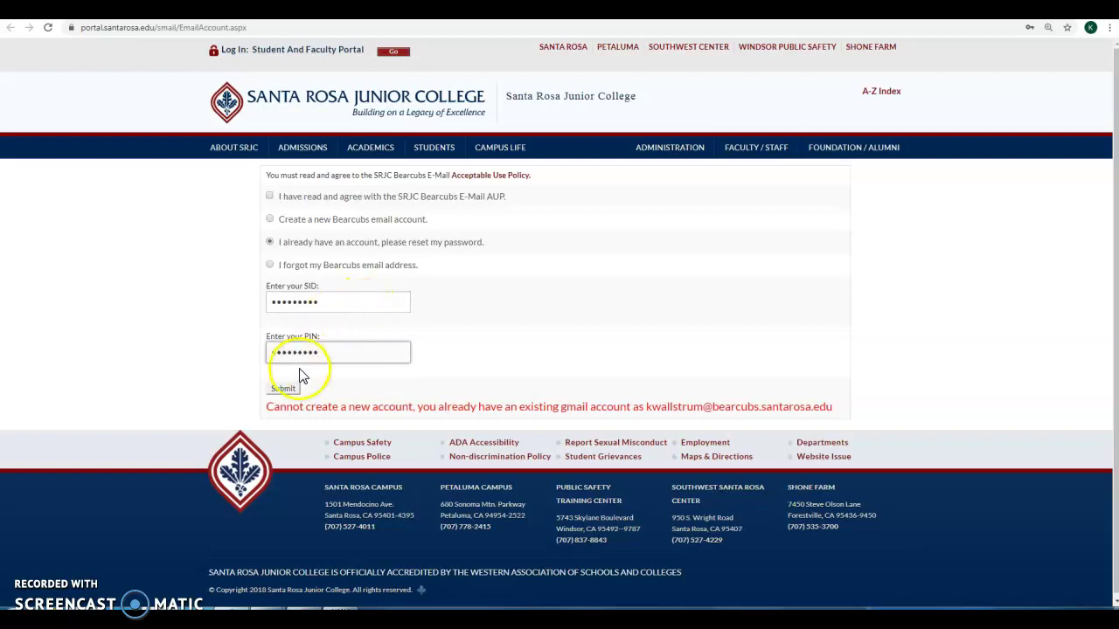
pyautogui.click(285, 389)
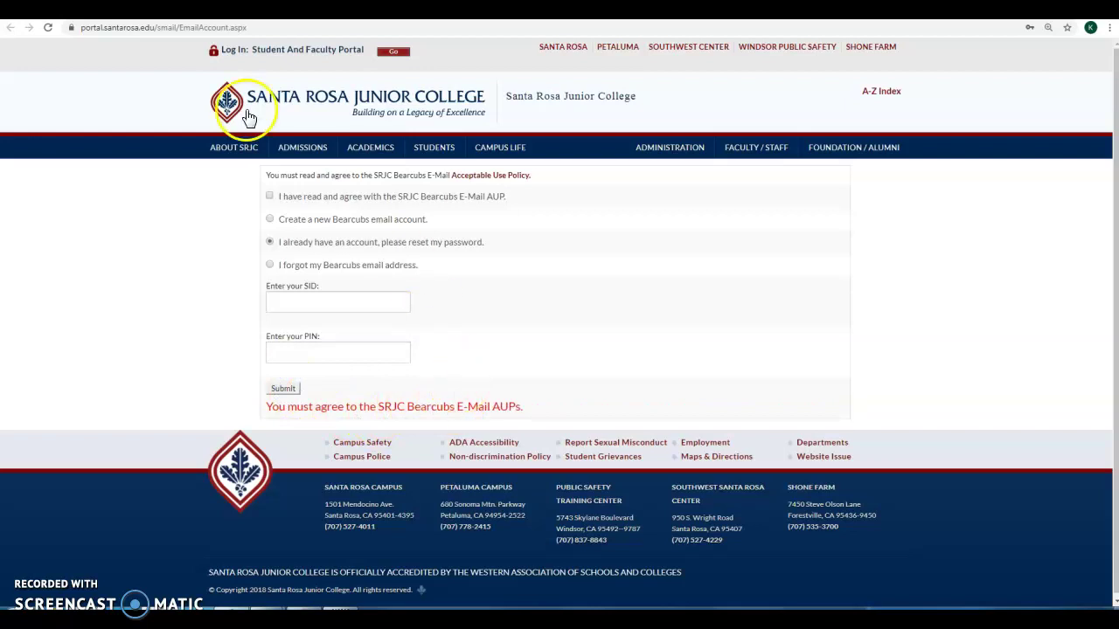
# - Accept the AUP, re-enter the student ID and PIN, and submit again
pyautogui.moveTo(245, 147)
pyautogui.click(498, 201)
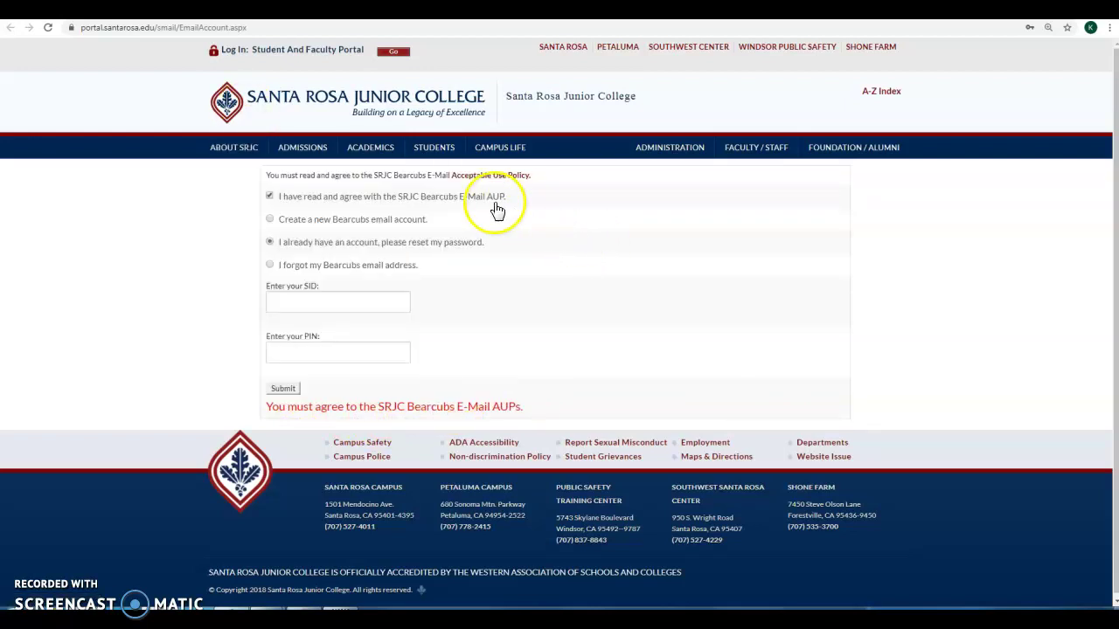
pyautogui.click(372, 306)
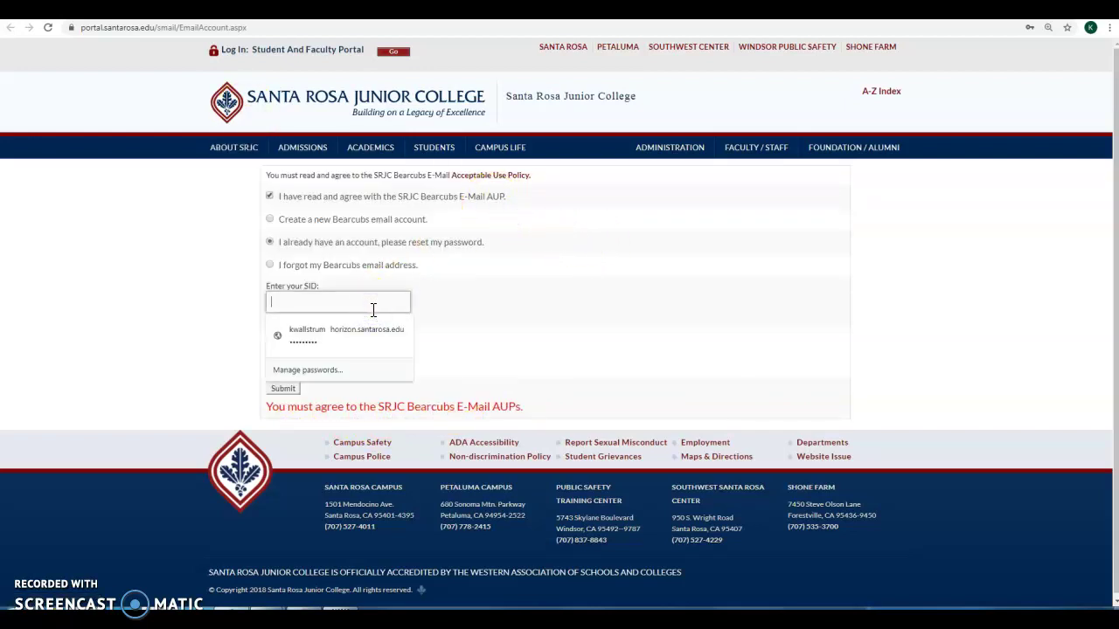
pyautogui.write('0')
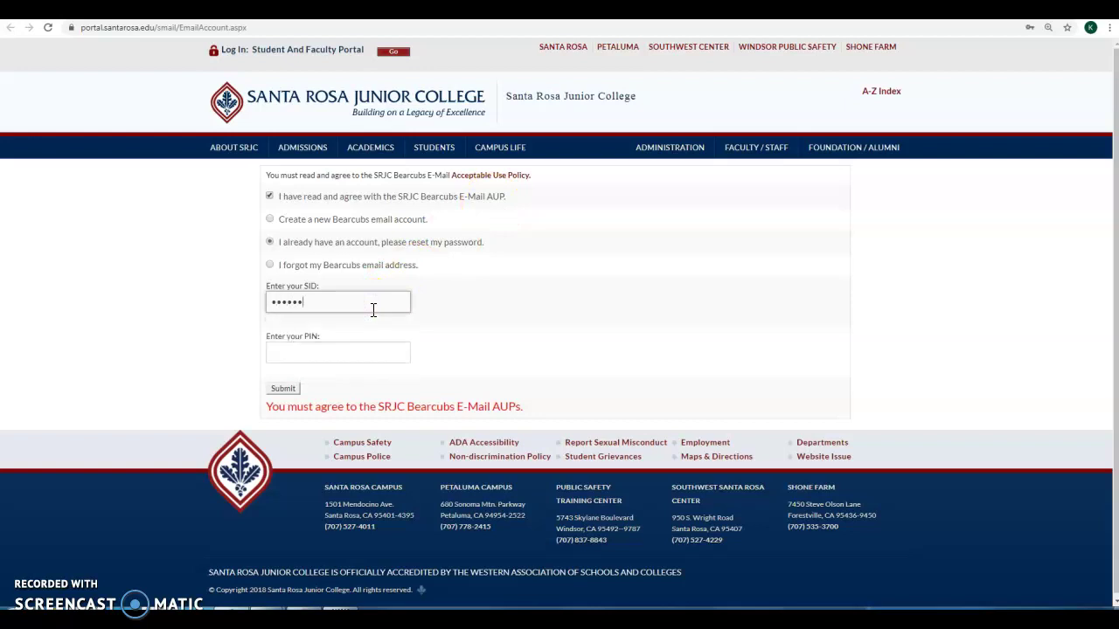
pyautogui.write('1')
pyautogui.press('Tab')
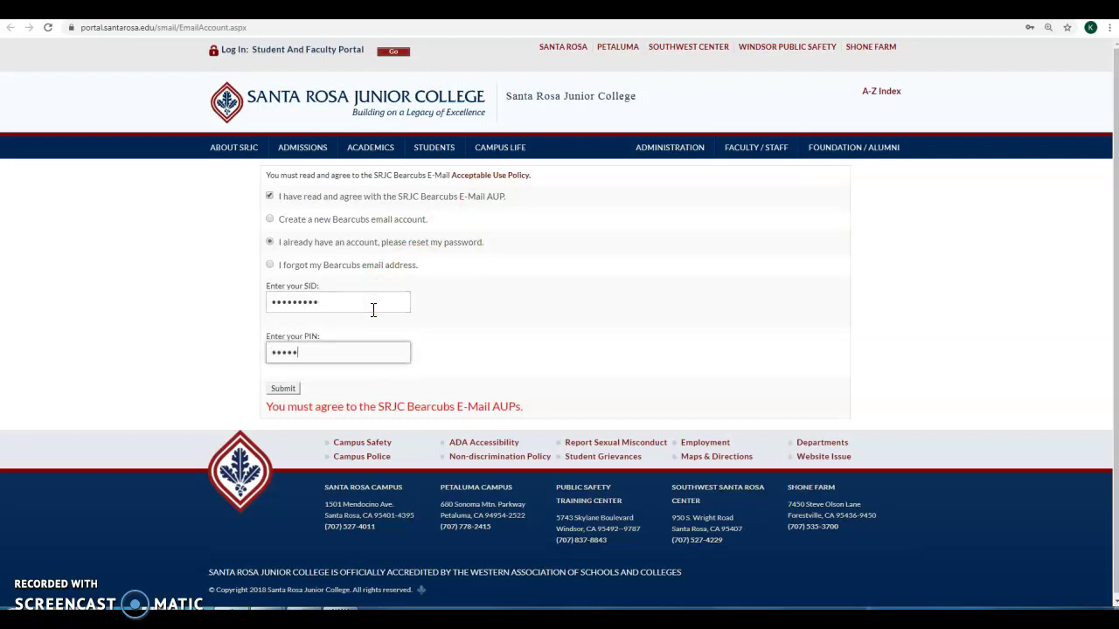
pyautogui.click(292, 390)
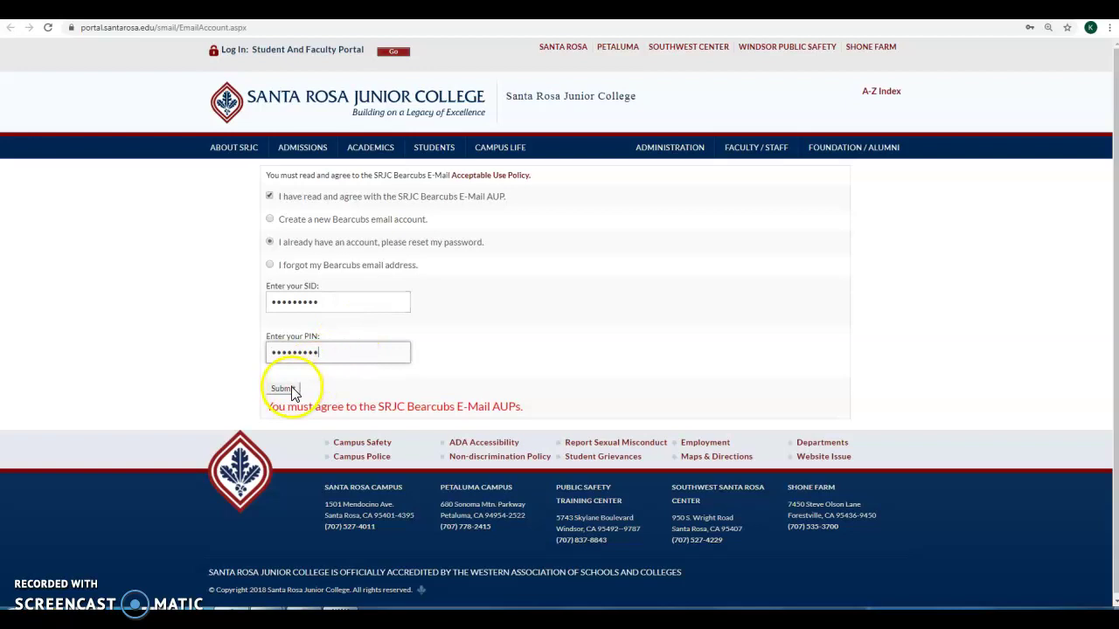
# - Submit the reset request, then return to the IT home page and expand For Students
pyautogui.click(292, 391)
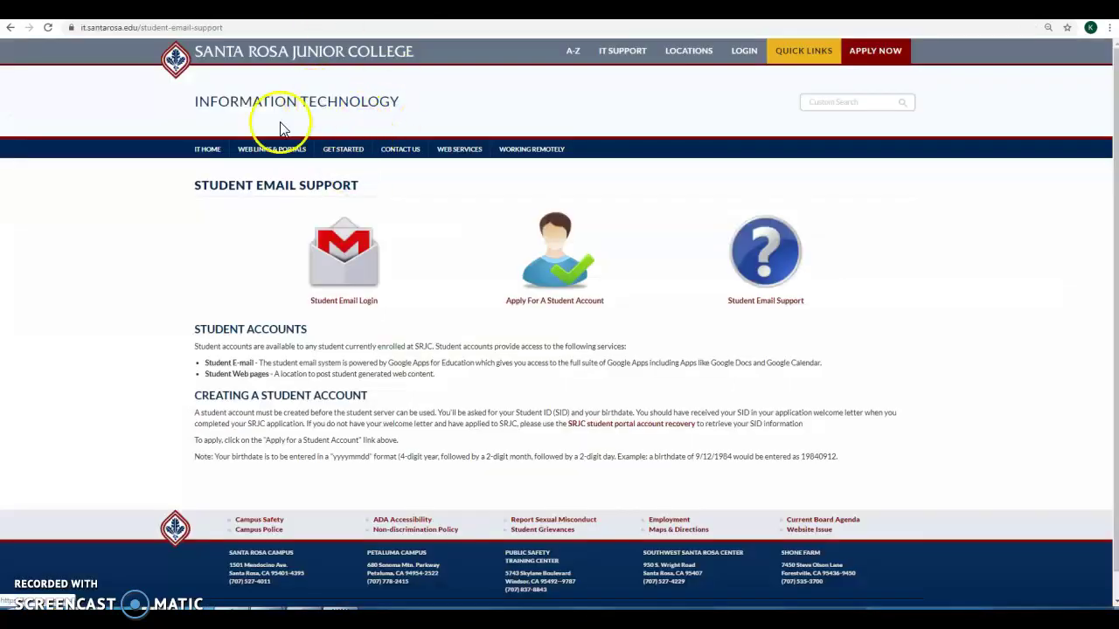
pyautogui.click(262, 105)
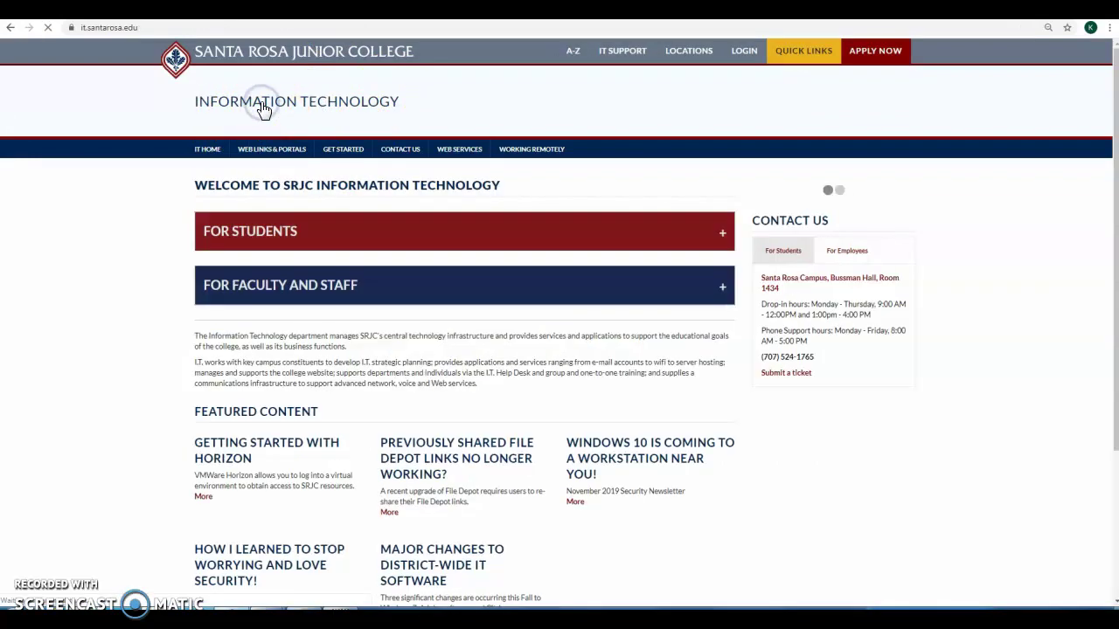
pyautogui.click(395, 225)
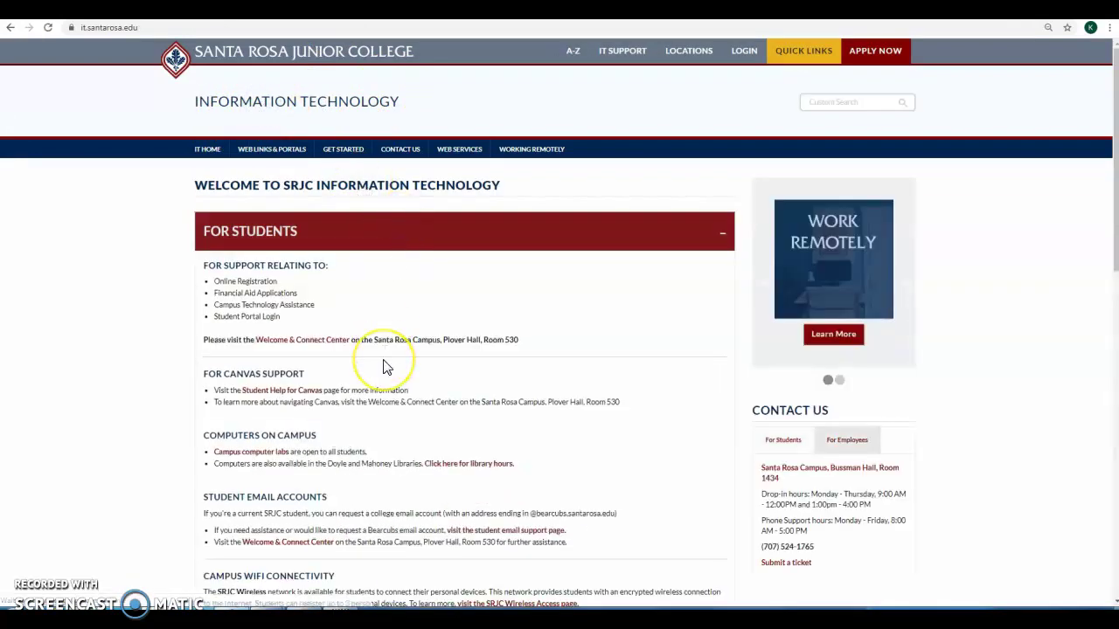
pyautogui.scroll(-3, 387, 358)
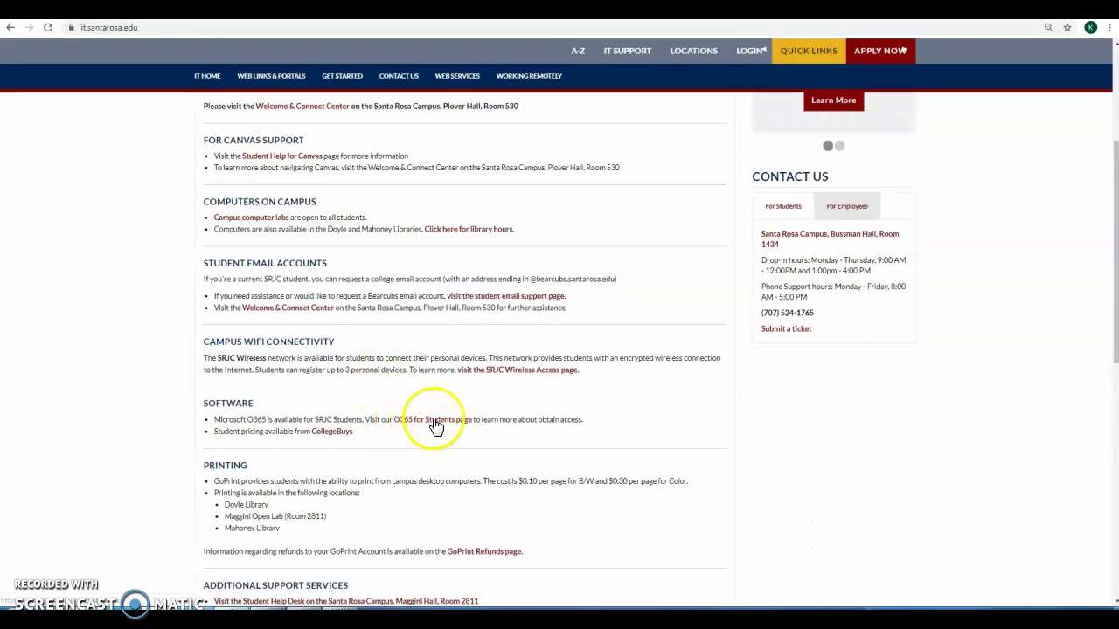
# - Open the O365 for Students page and follow its step 1 link to Office 365 signup
pyautogui.click(431, 420)
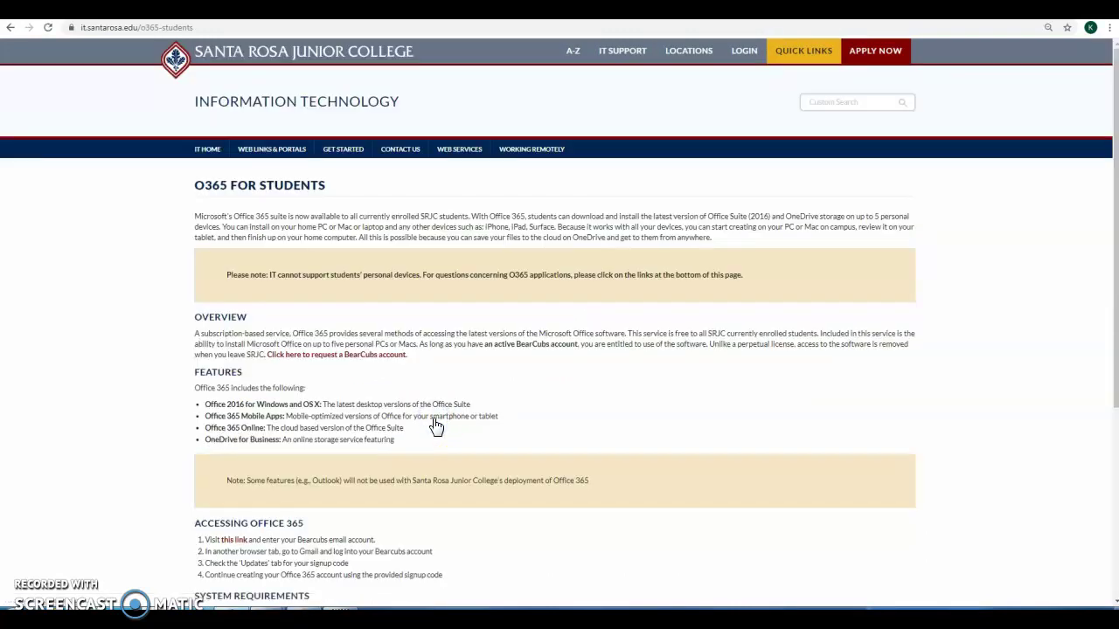
pyautogui.scroll(-4, 437, 425)
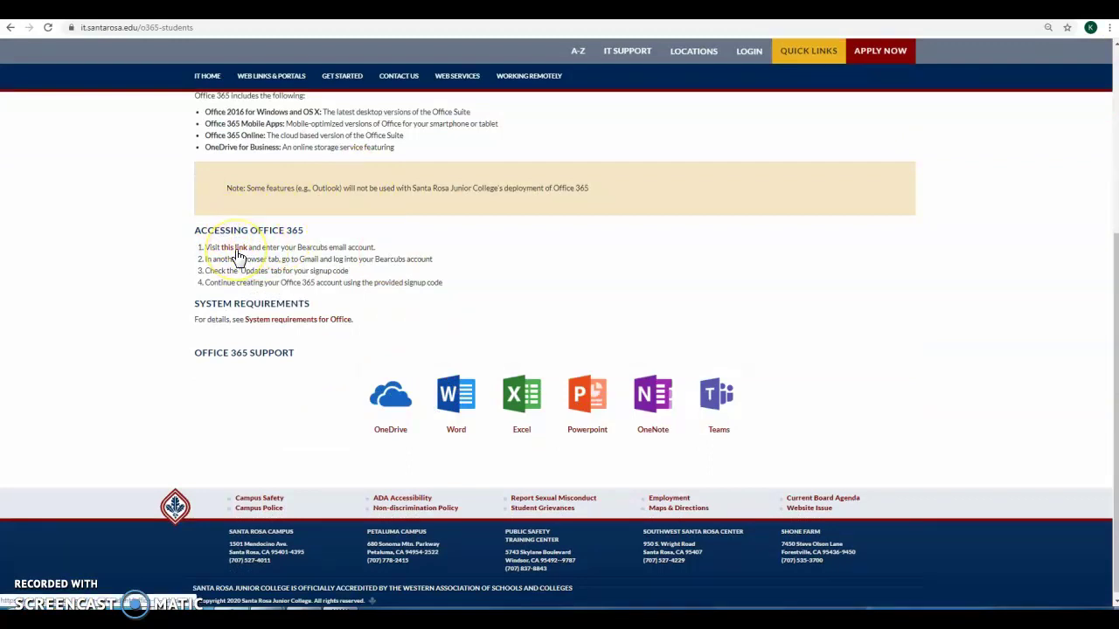
pyautogui.click(236, 249)
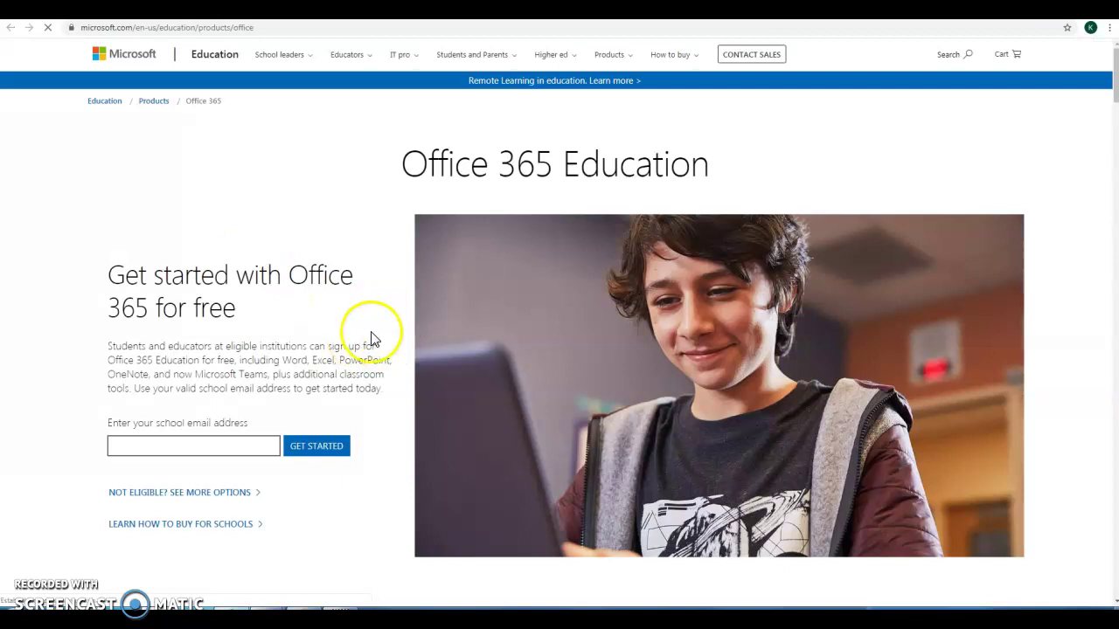
# - Sign up with the saved Bearcubs school email and choose the student option
pyautogui.click(242, 446)
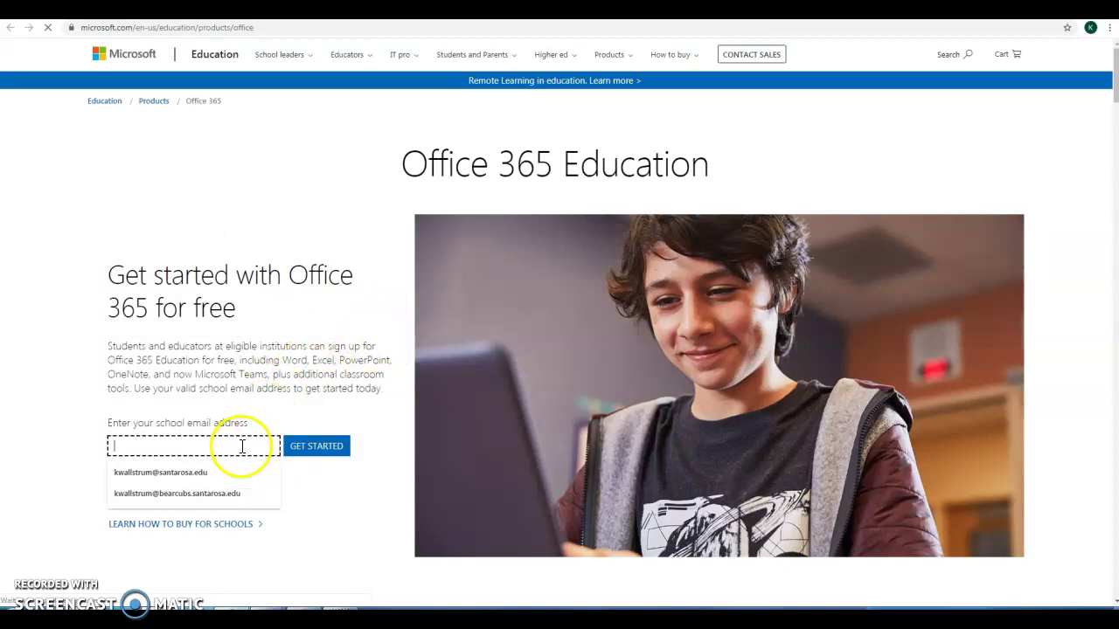
pyautogui.click(222, 493)
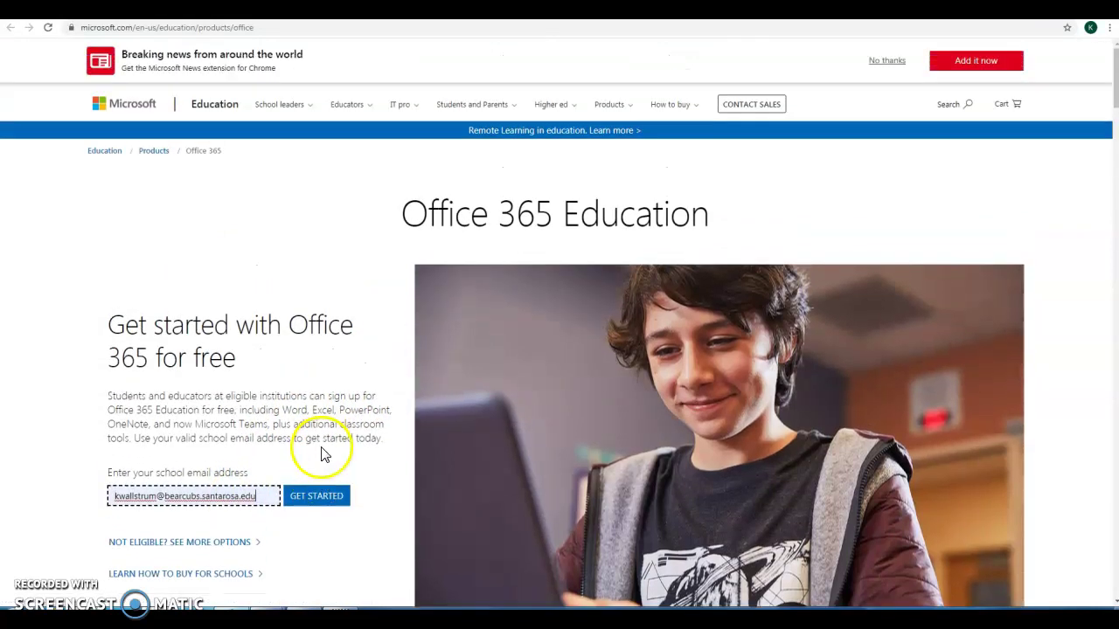
pyautogui.click(317, 498)
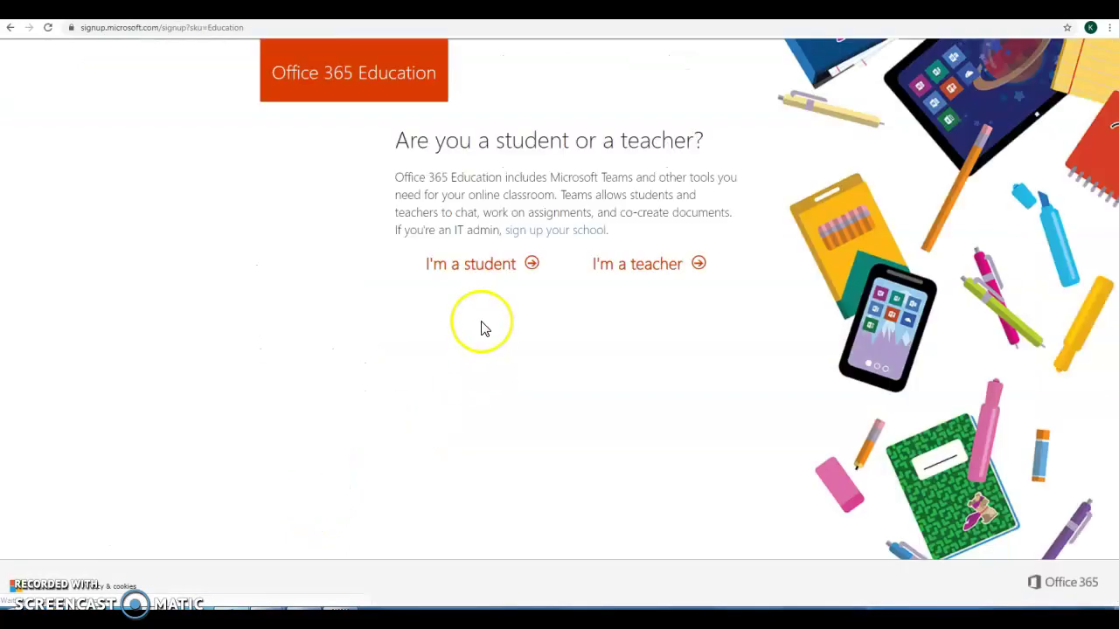
pyautogui.click(496, 266)
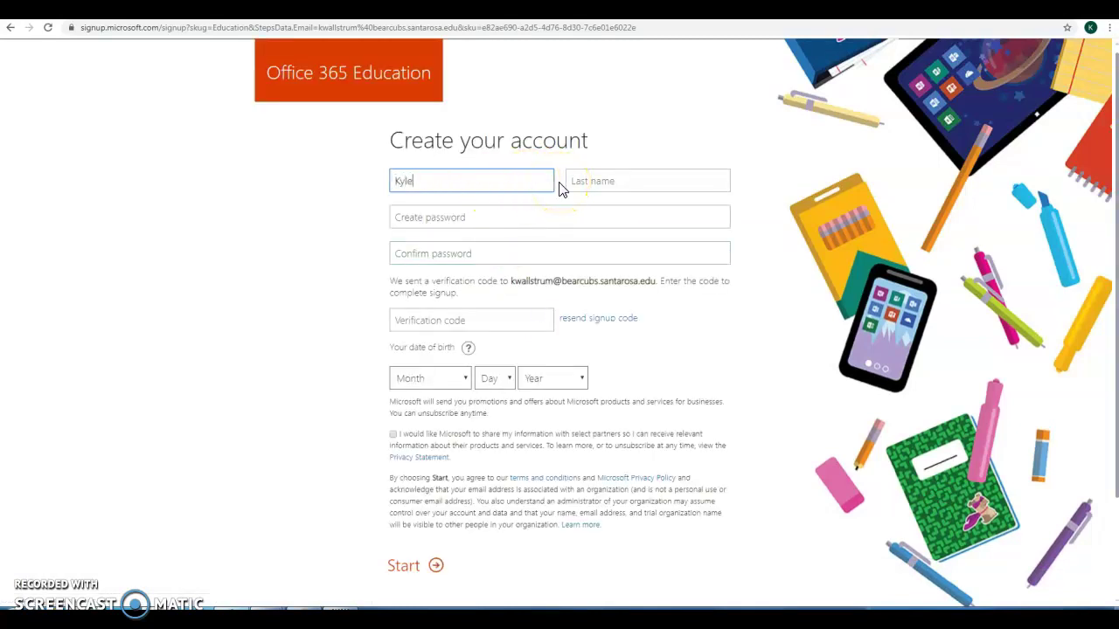
# - Fill in the first and last name, a password and its confirmation
pyautogui.press('Tab')
pyautogui.write('Wallstrum')
pyautogui.press('Tab')
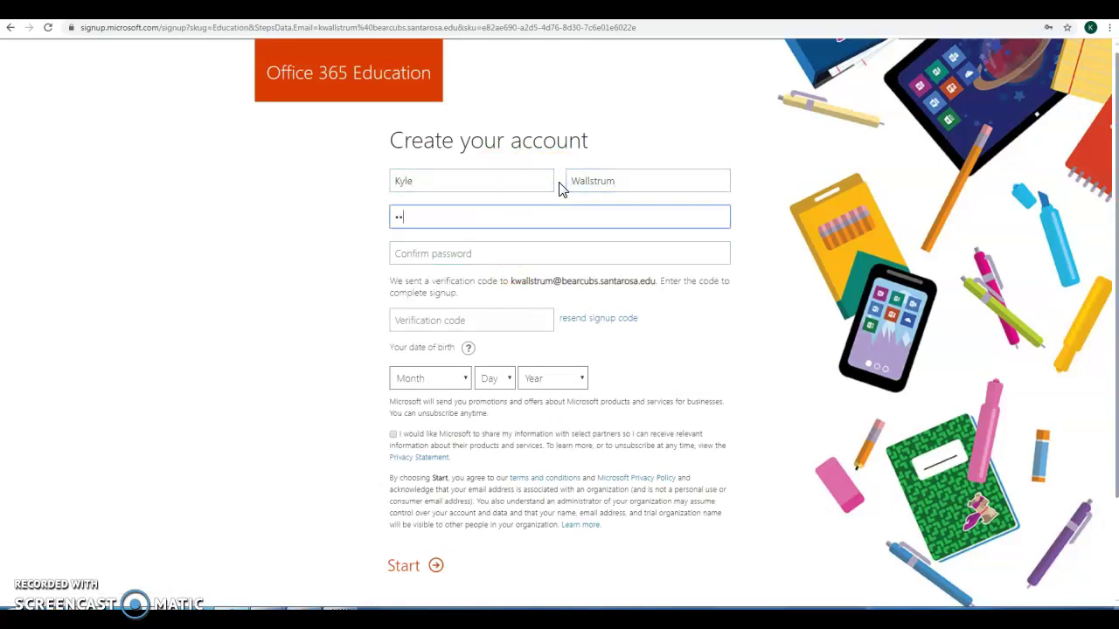
pyautogui.press('Tab')
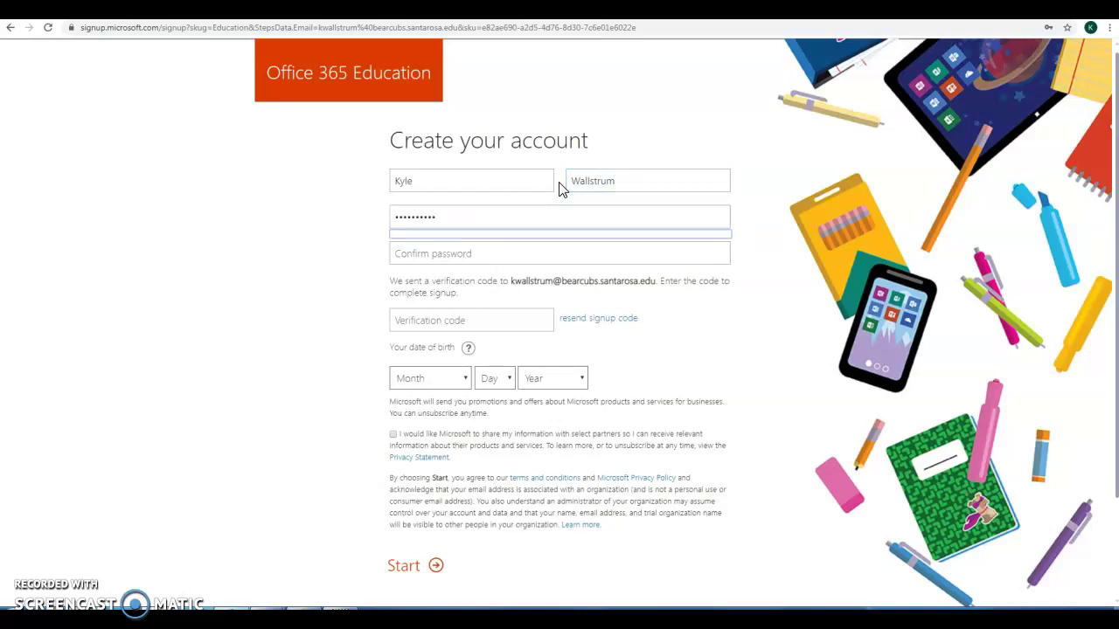
pyautogui.click(489, 260)
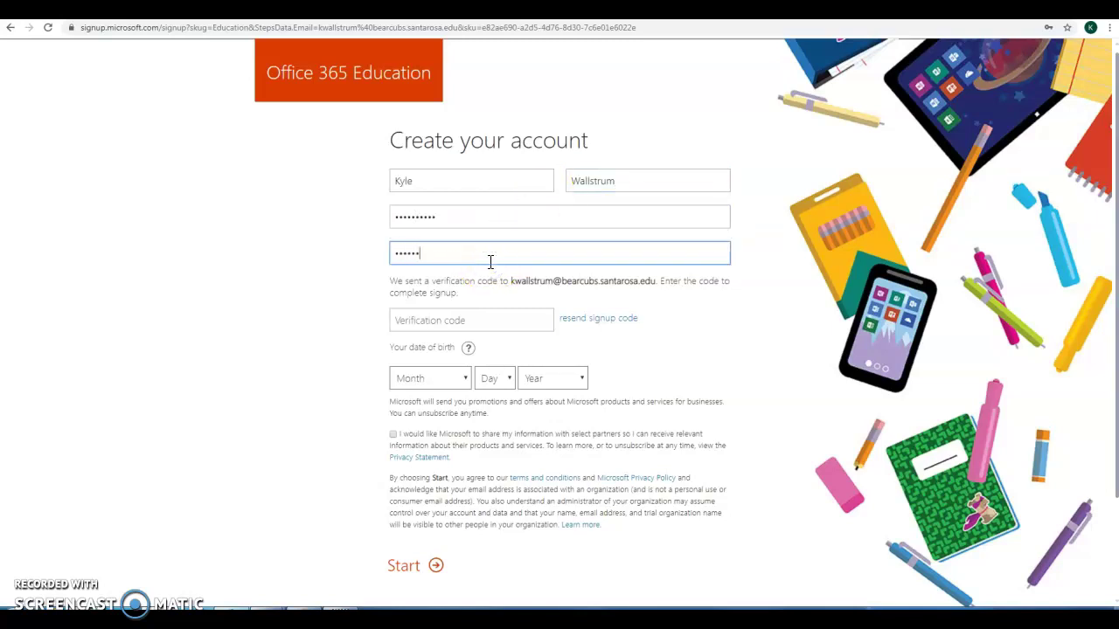
# - Copy the verification code from the newest signup email in the Gmail inbox
pyautogui.click(482, 314)
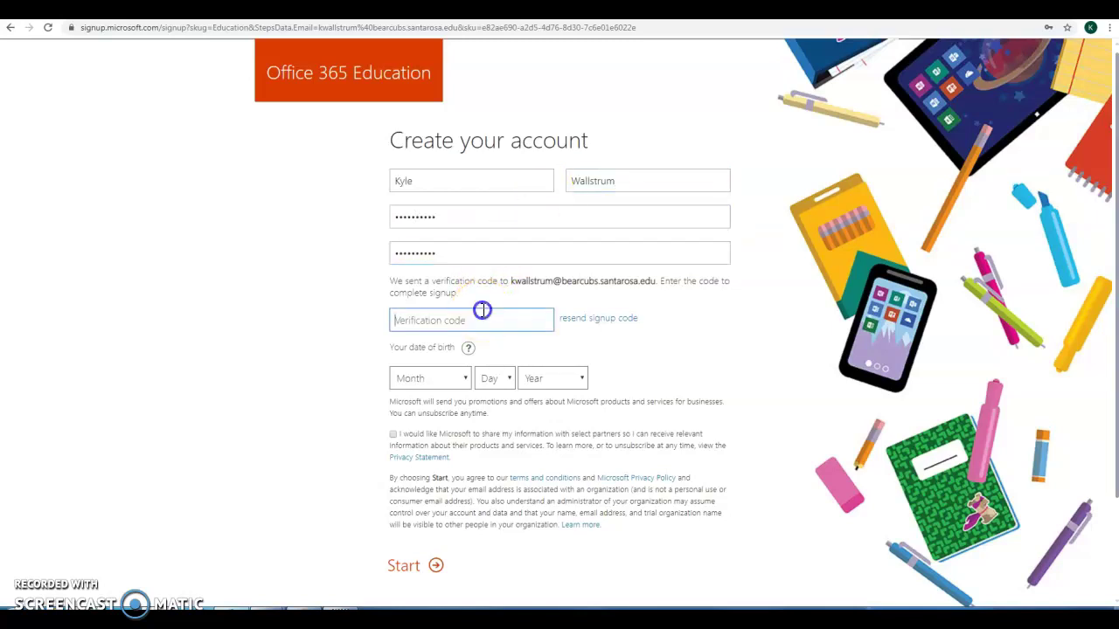
pyautogui.hotkey('ctrl', 'Tab')
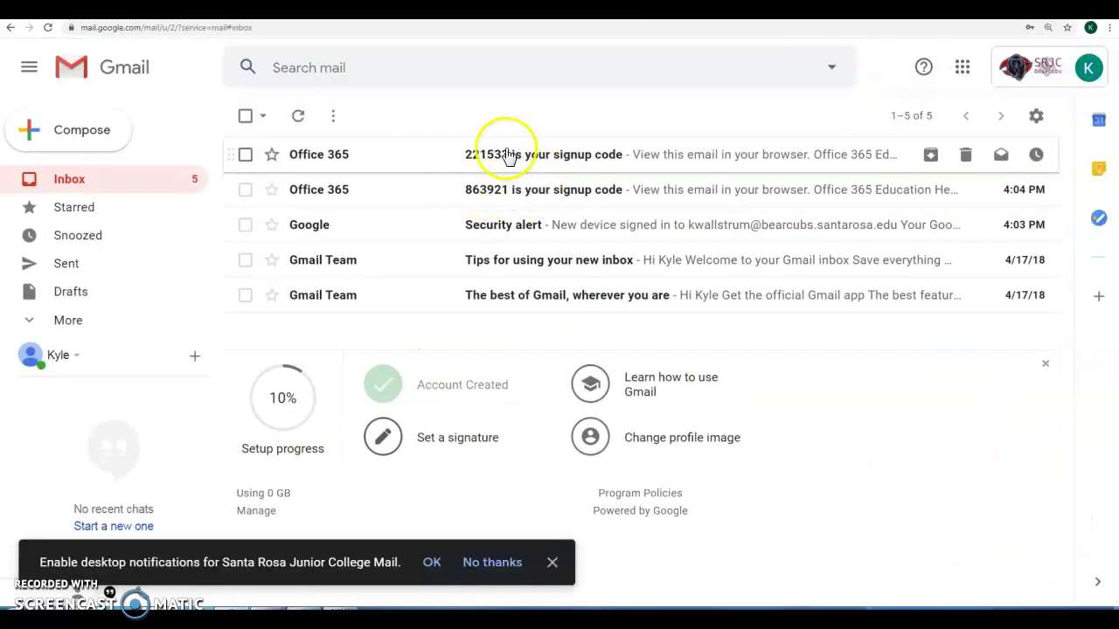
pyautogui.click(501, 154)
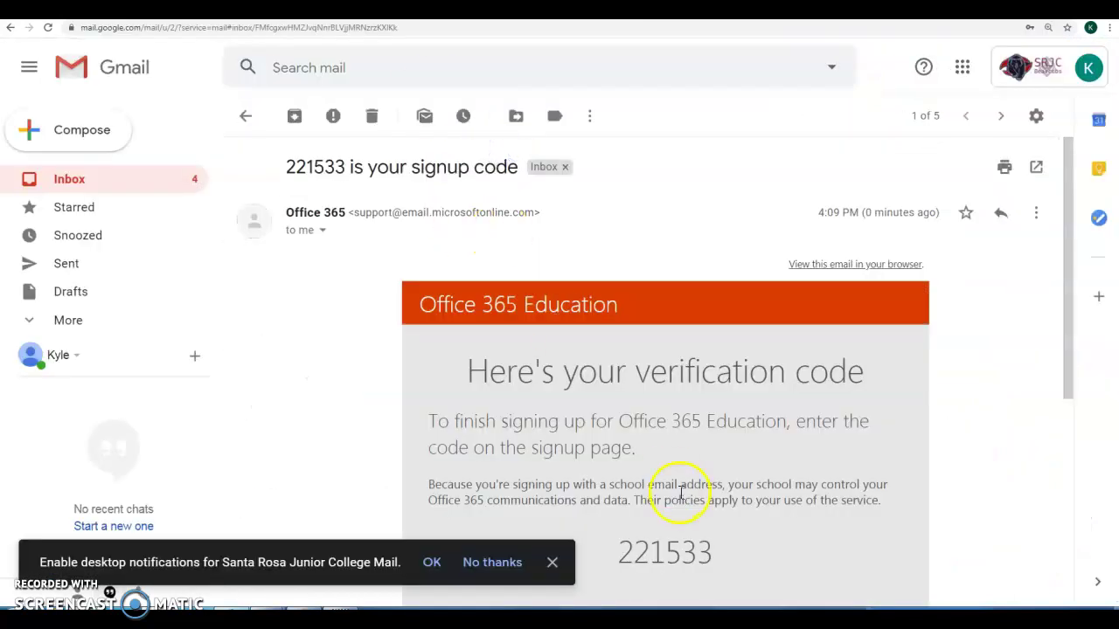
pyautogui.doubleClick(667, 553)
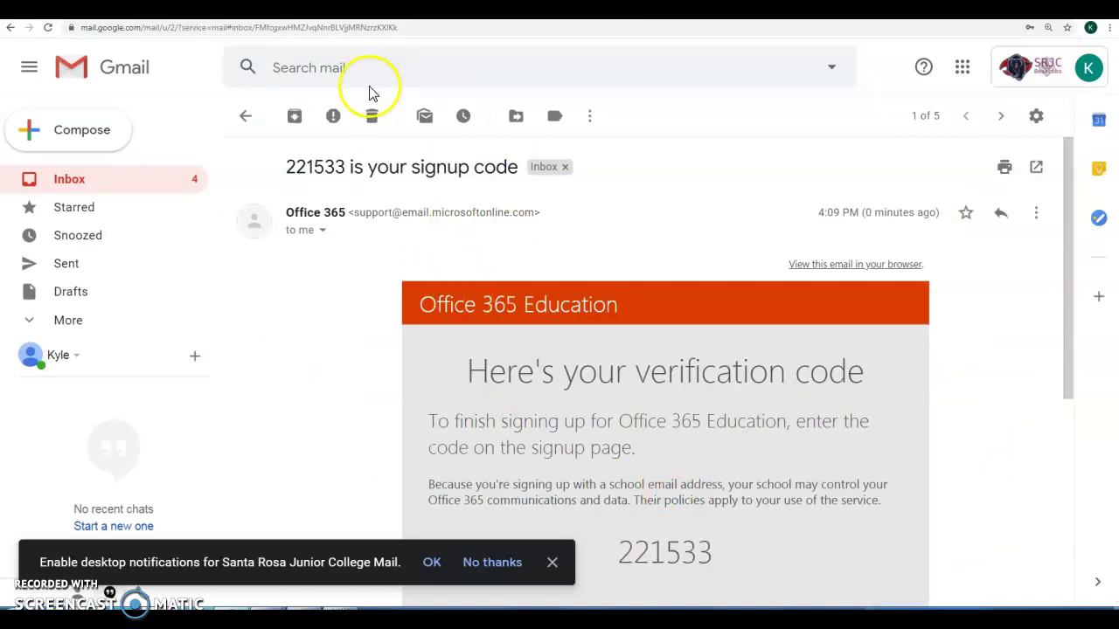
pyautogui.hotkey('ctrl', 'Tab')
pyautogui.hotkey('ctrl', 'Tab')
# - Paste the verification code and set the birth month to July and day to 22
pyautogui.click(470, 312)
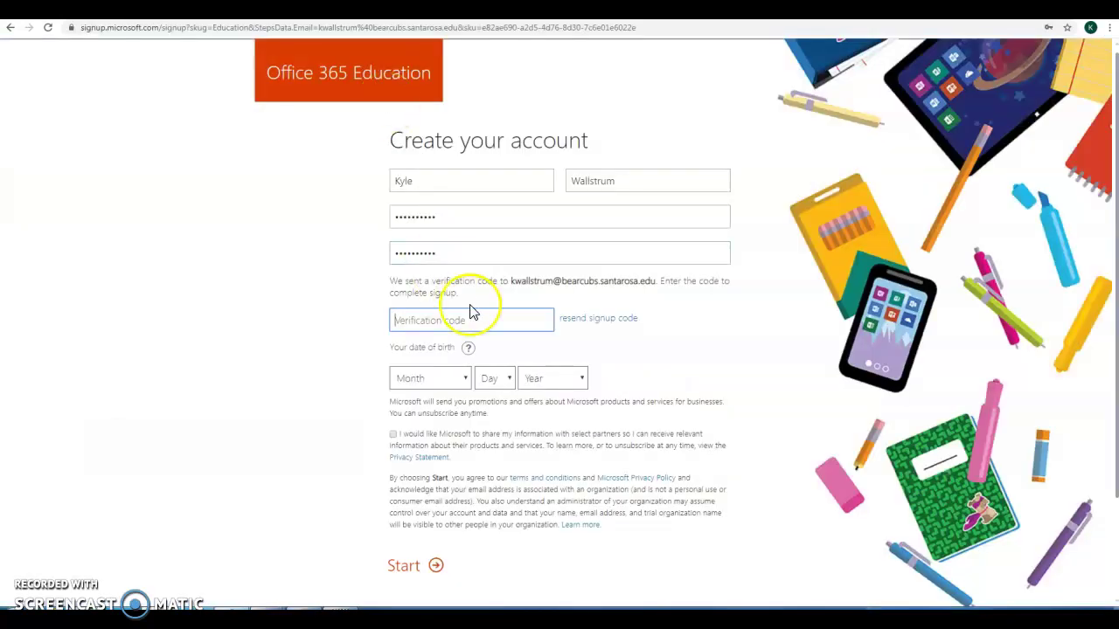
pyautogui.click(455, 385)
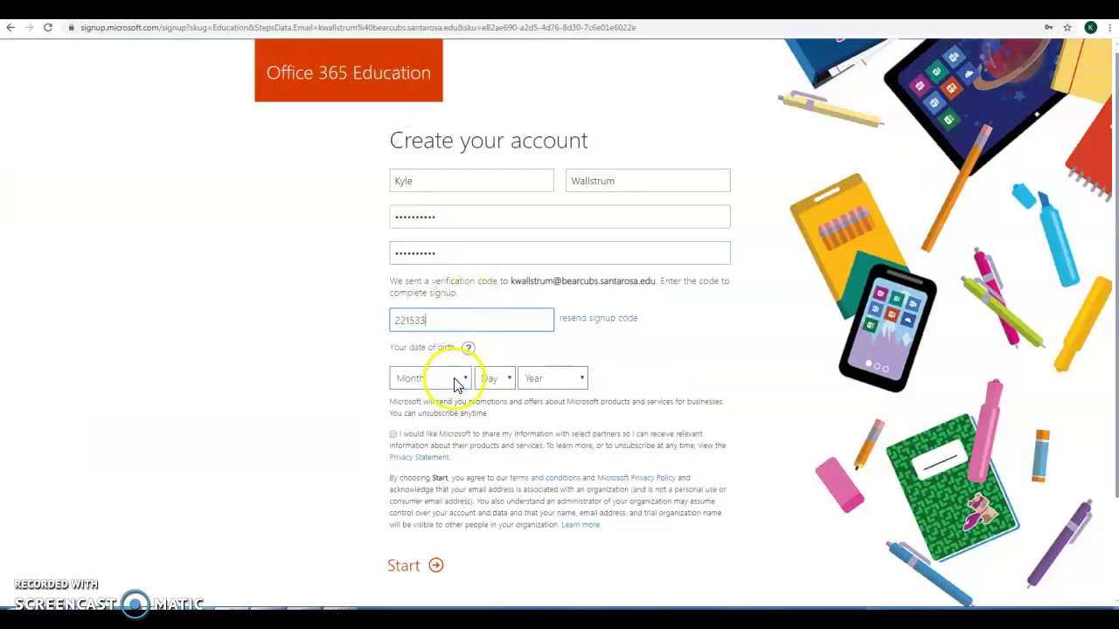
pyautogui.scroll(-1, 470, 488)
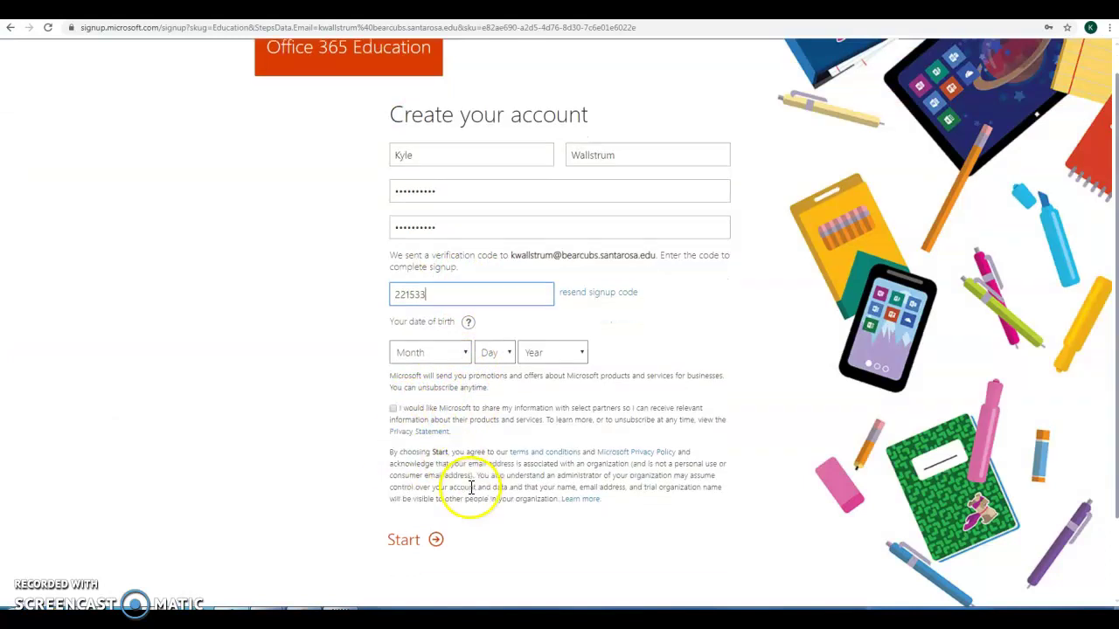
pyautogui.scroll(-1, 470, 487)
pyautogui.click(458, 299)
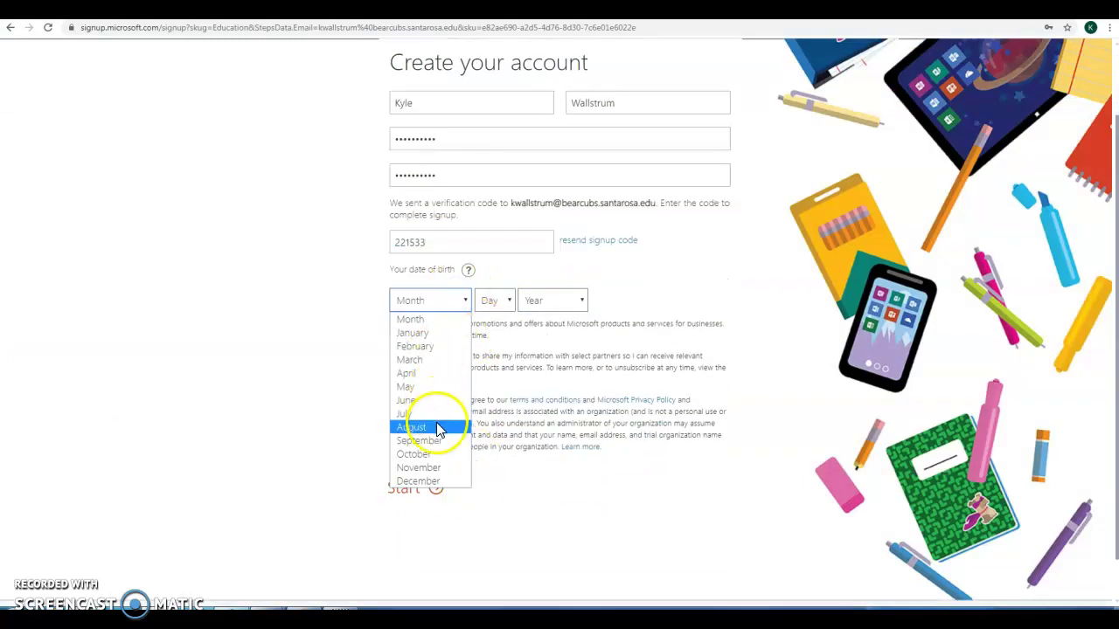
pyautogui.click(435, 413)
pyautogui.click(496, 300)
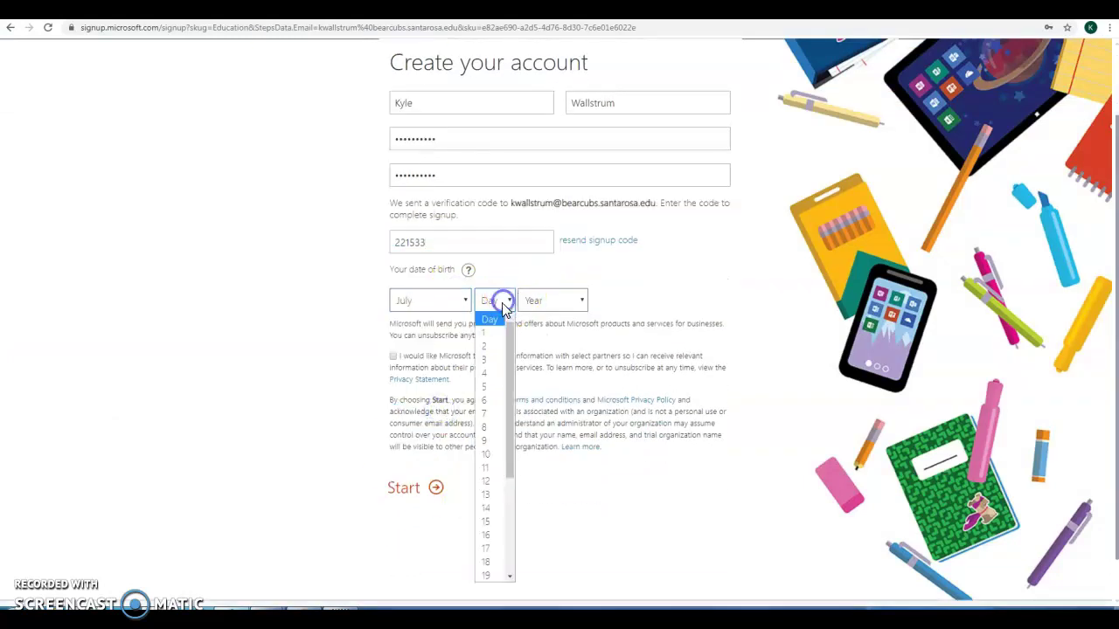
pyautogui.scroll(-3, 500, 460)
pyautogui.click(493, 452)
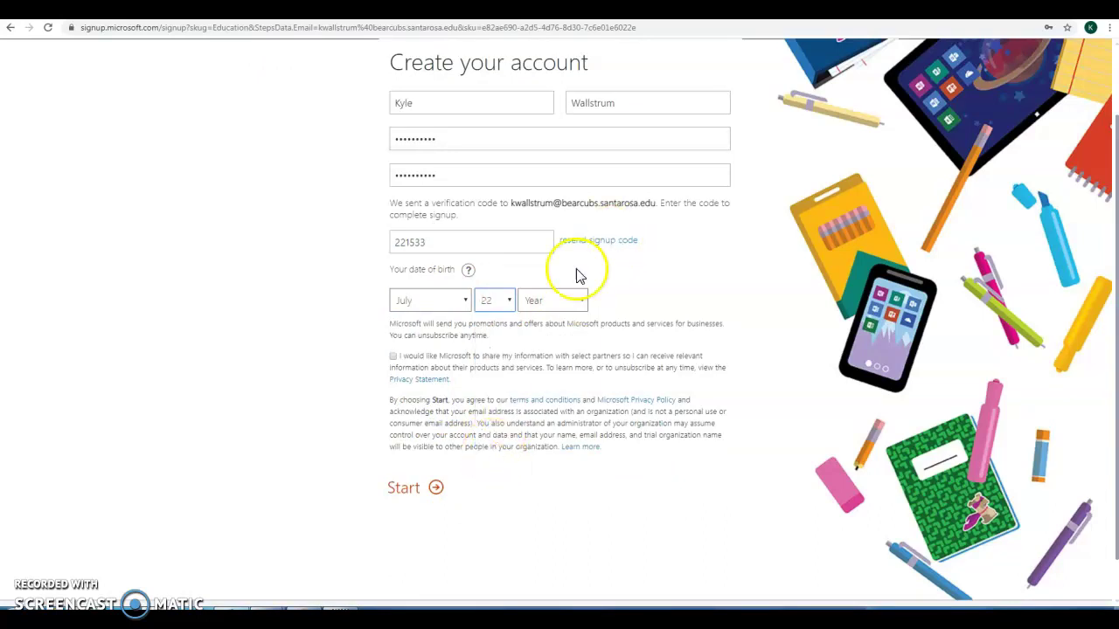
# - Choose the birth year and submit the completed account form
pyautogui.click(552, 300)
pyautogui.scroll(-1, 562, 295)
pyautogui.scroll(1, 562, 294)
pyautogui.scroll(-1, 559, 306)
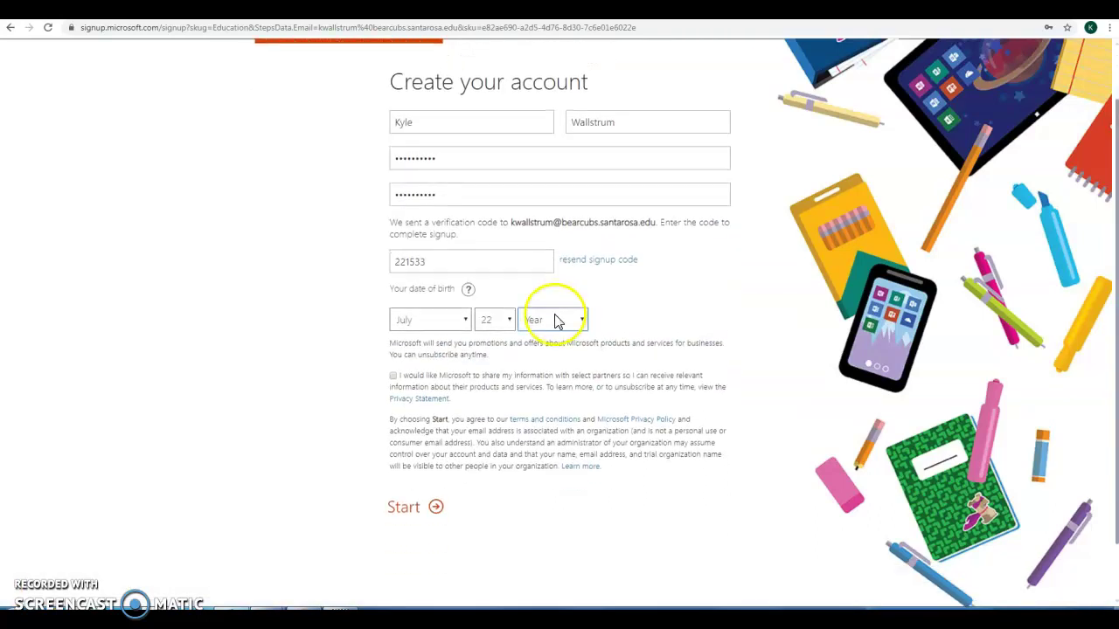
pyautogui.click(555, 318)
pyautogui.scroll(-4, 551, 398)
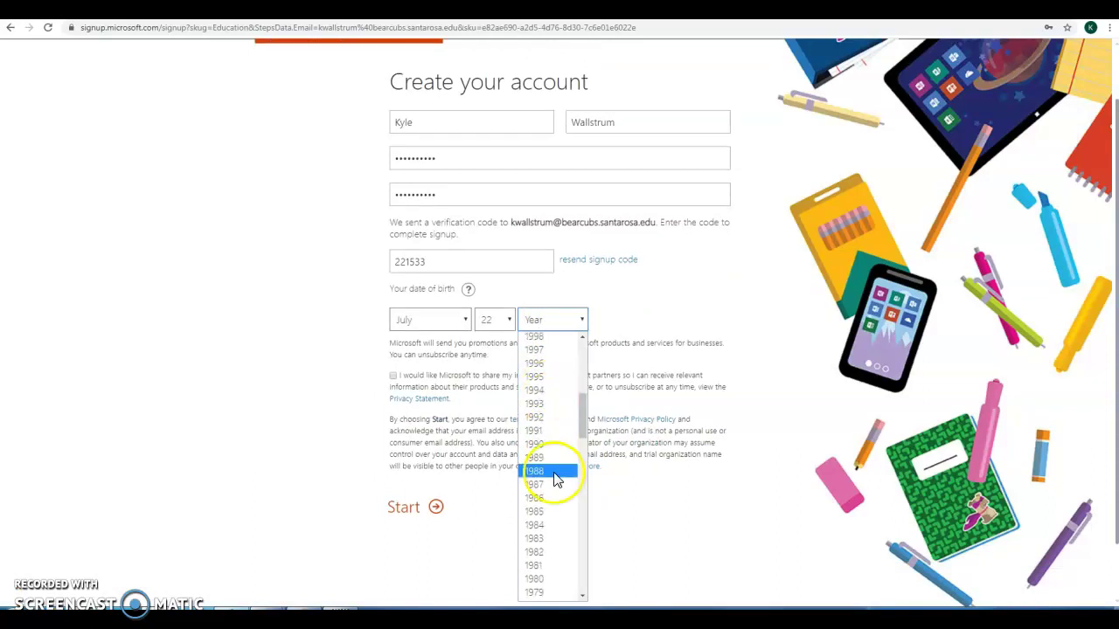
pyautogui.click(556, 535)
pyautogui.click(428, 511)
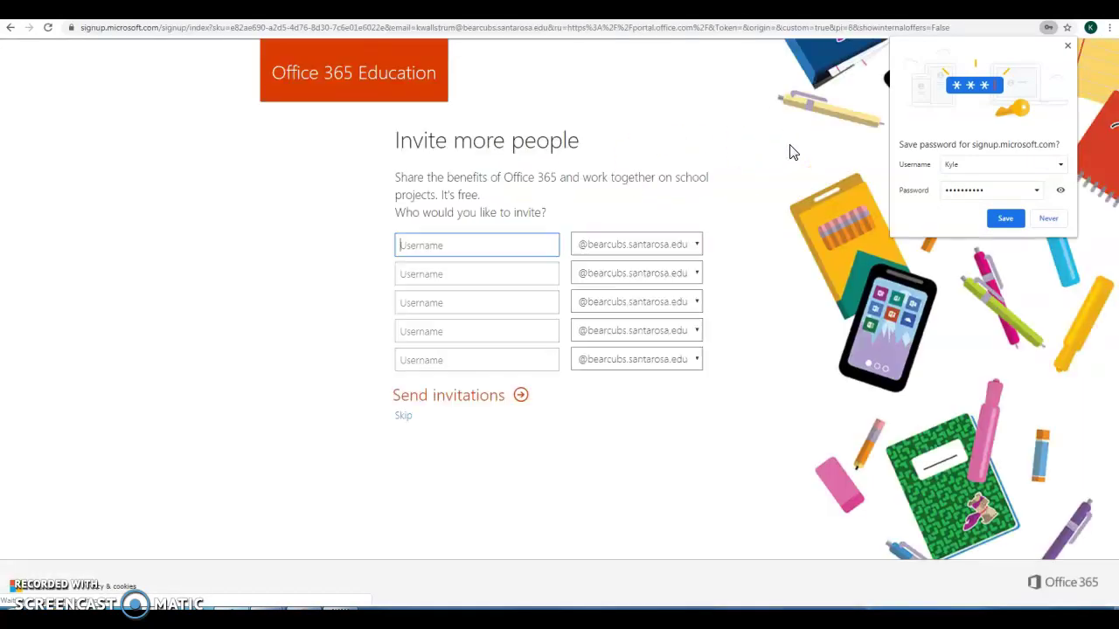
# - Skip inviting other people and decline Chrome's offer to save the password
pyautogui.click(403, 416)
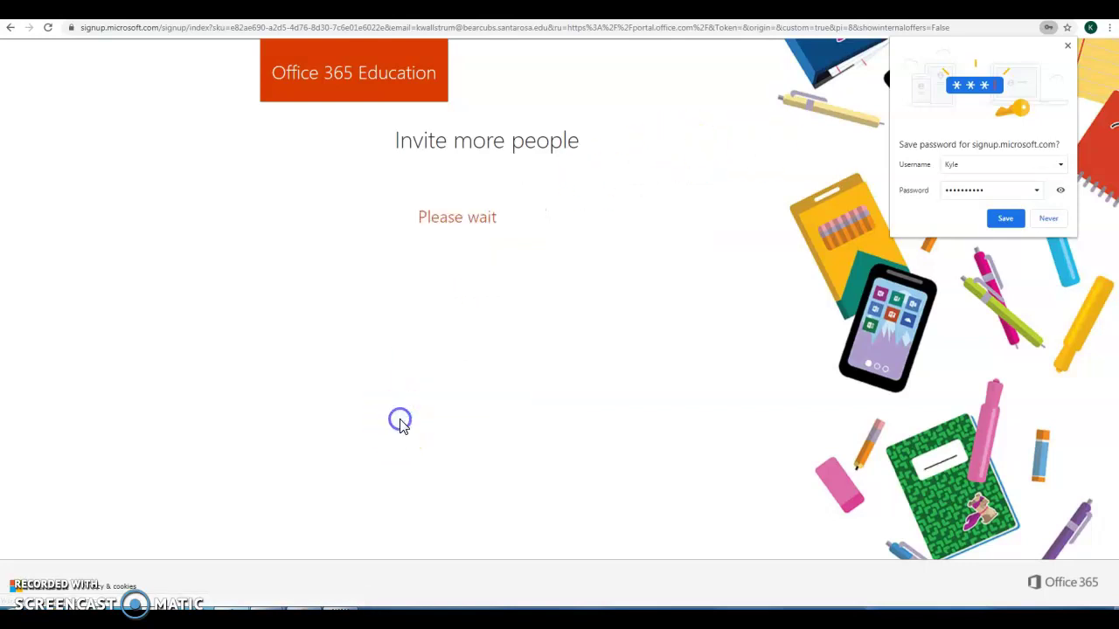
pyautogui.click(1067, 46)
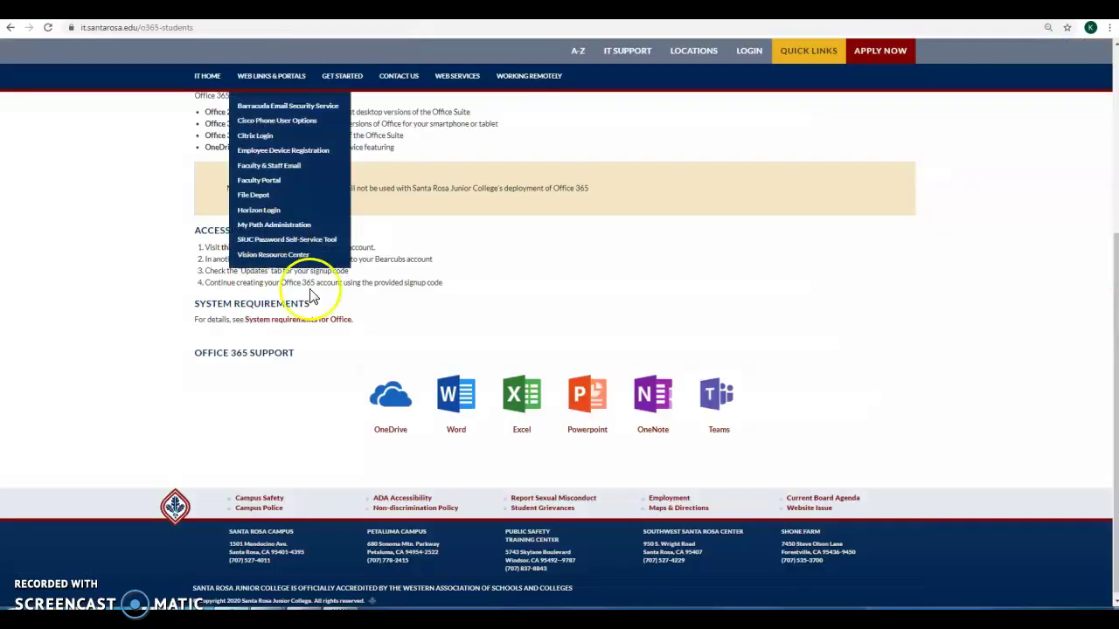
# - Scroll to the top of the SRJC O365 for Students page, showing the Accessing Office 365 steps
pyautogui.scroll(3, 362, 253)
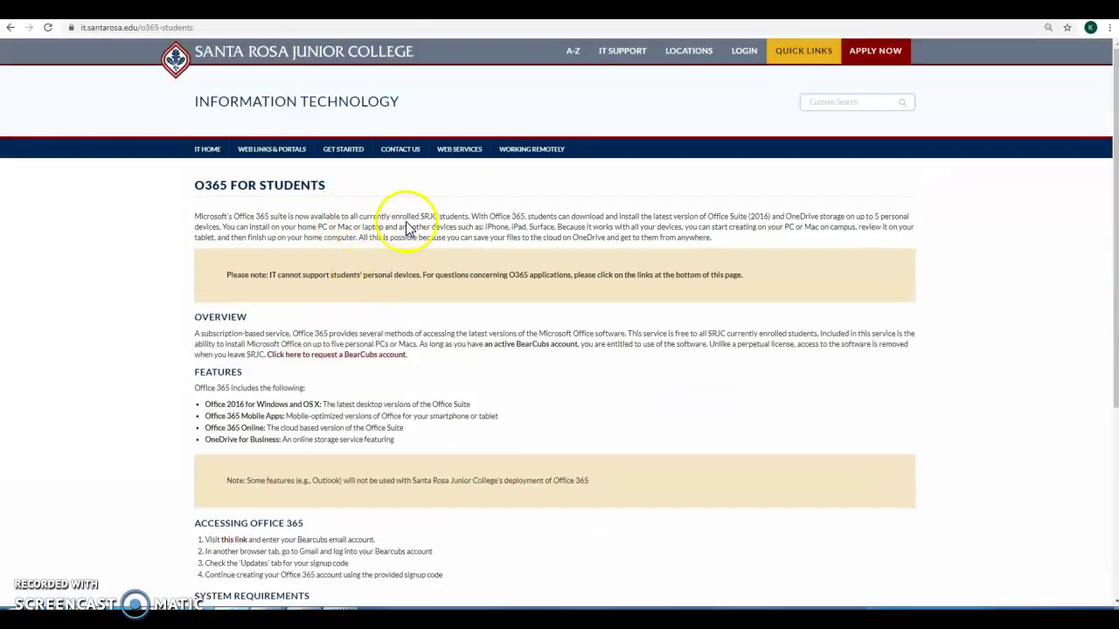